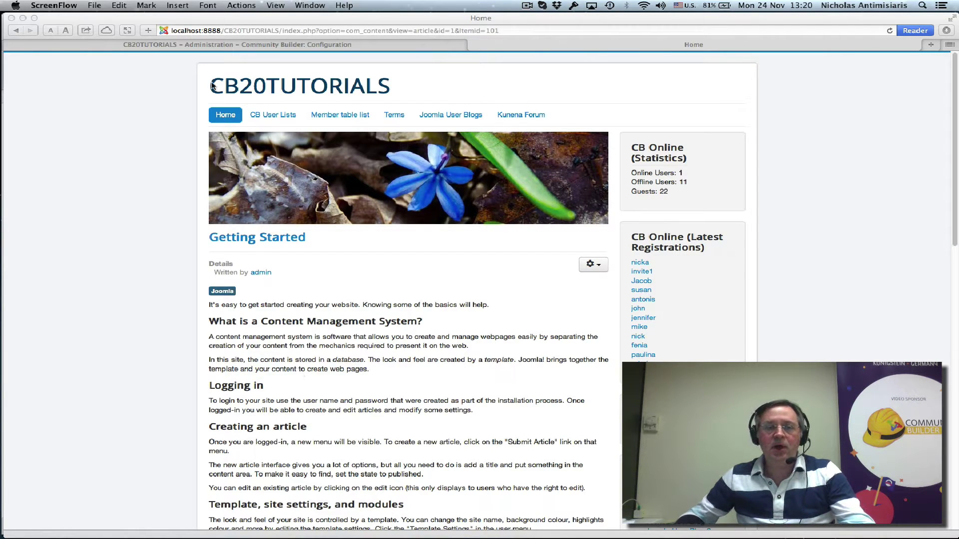
- Switch to the admin tab with Community Builder: Configuration on its Moderation settings
left_click(211, 46)
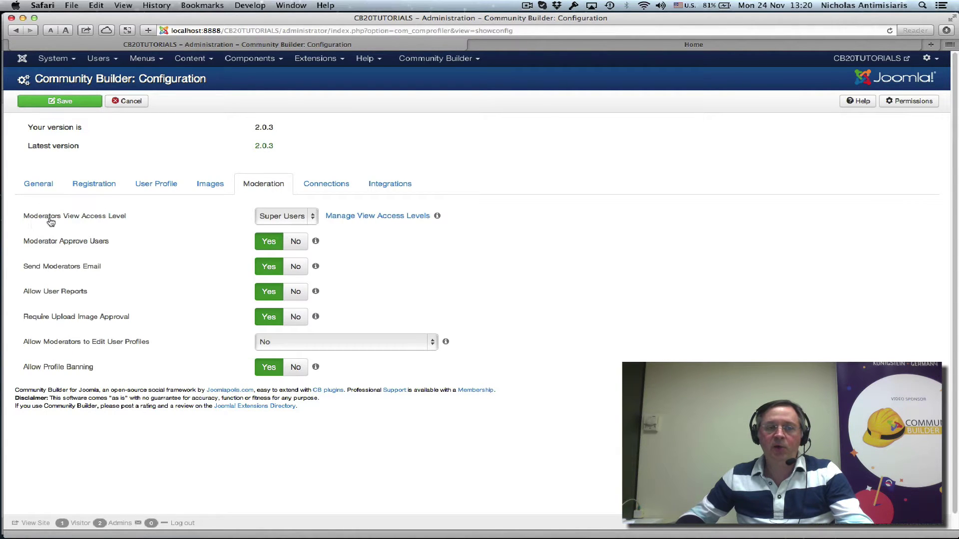
mouse_move(294, 216)
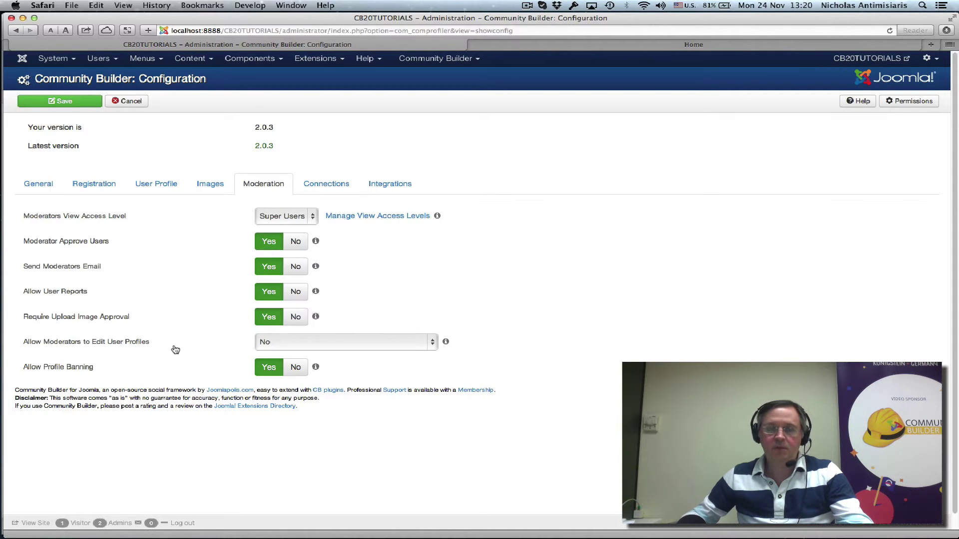
- Go to the front-end home page and log out of the current session via CB Login
left_click(535, 47)
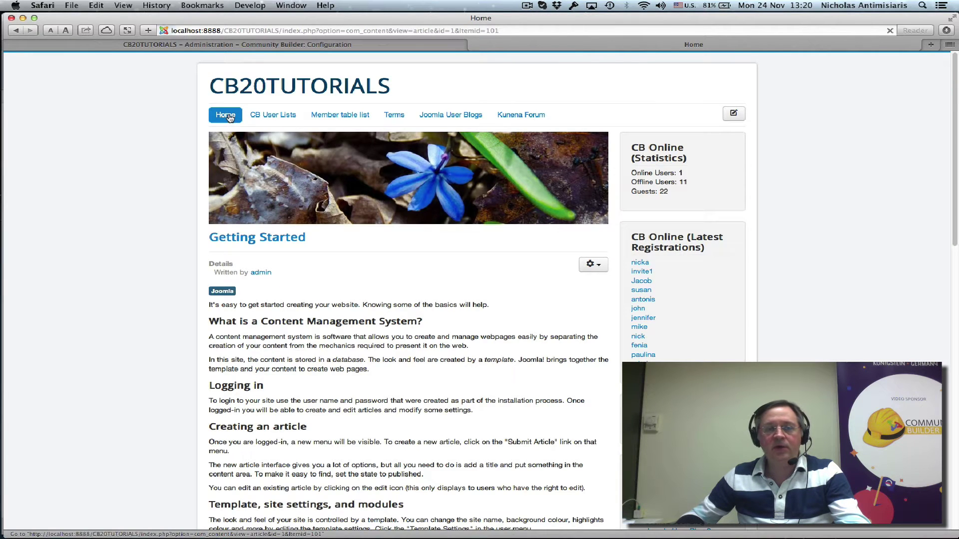
scroll(349, 258, "down", 5)
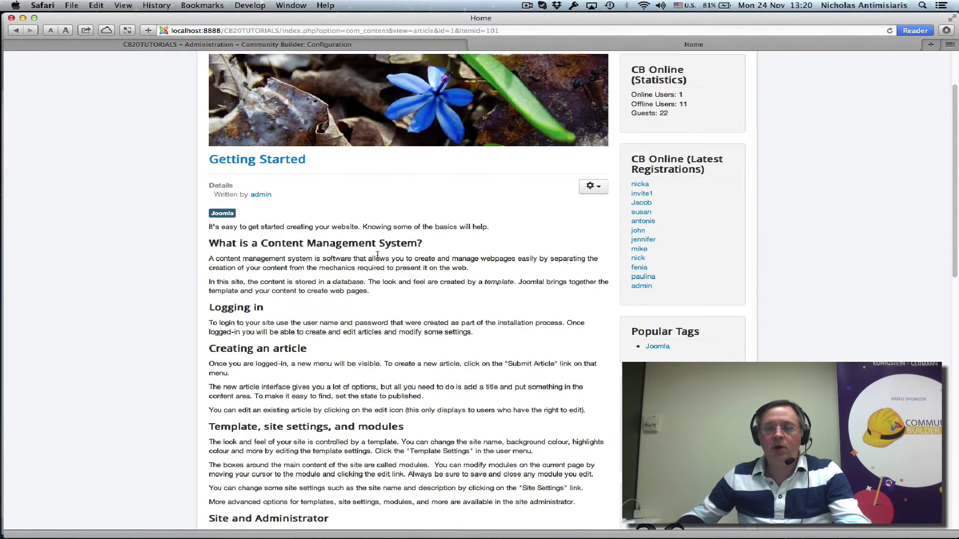
scroll(378, 259, "down", 1)
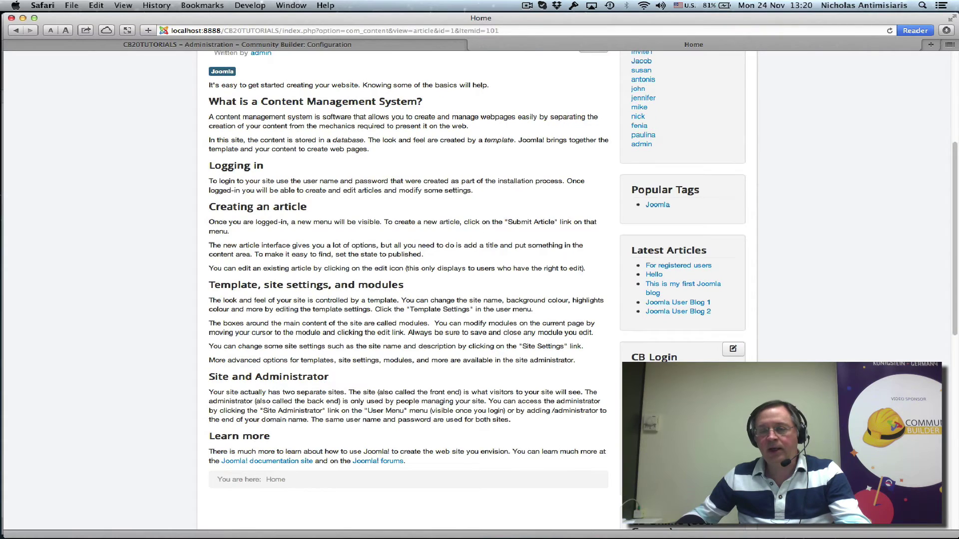
left_click(649, 395)
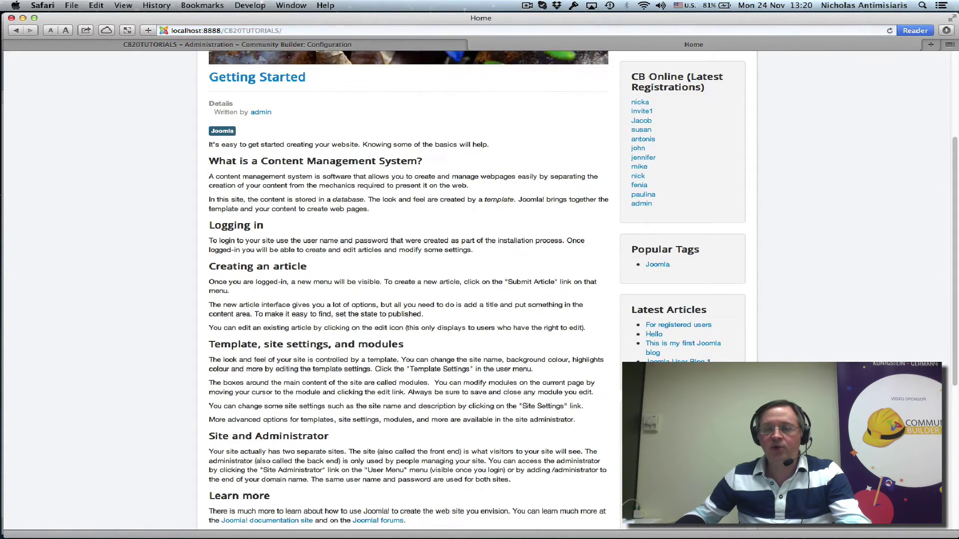
- Log in through CB Login with the member's username and password
scroll(735, 355, "down", 3)
left_click(669, 315)
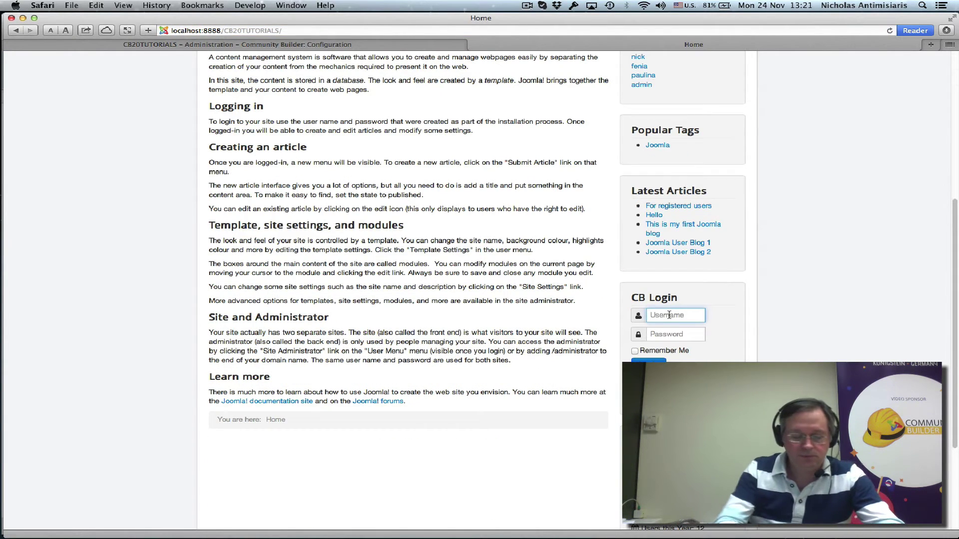
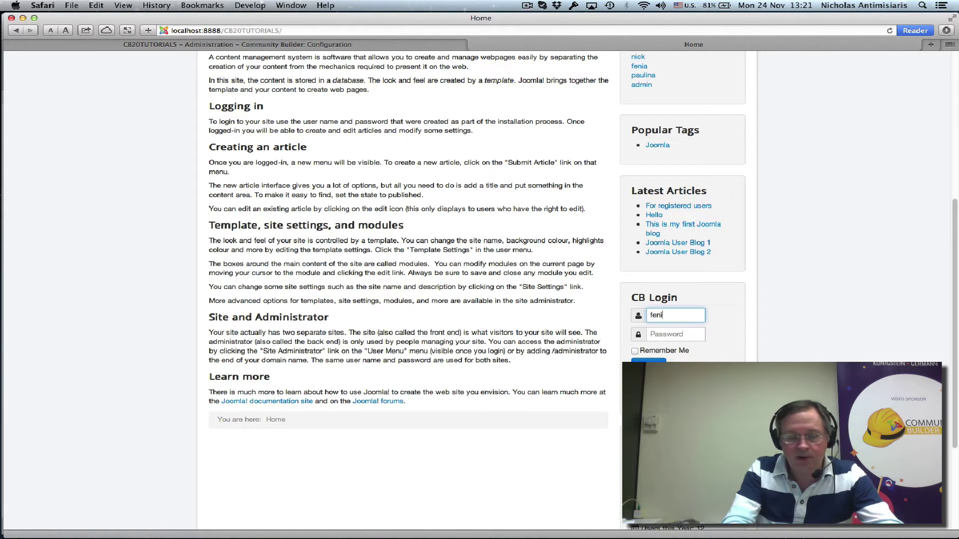
key("Tab")
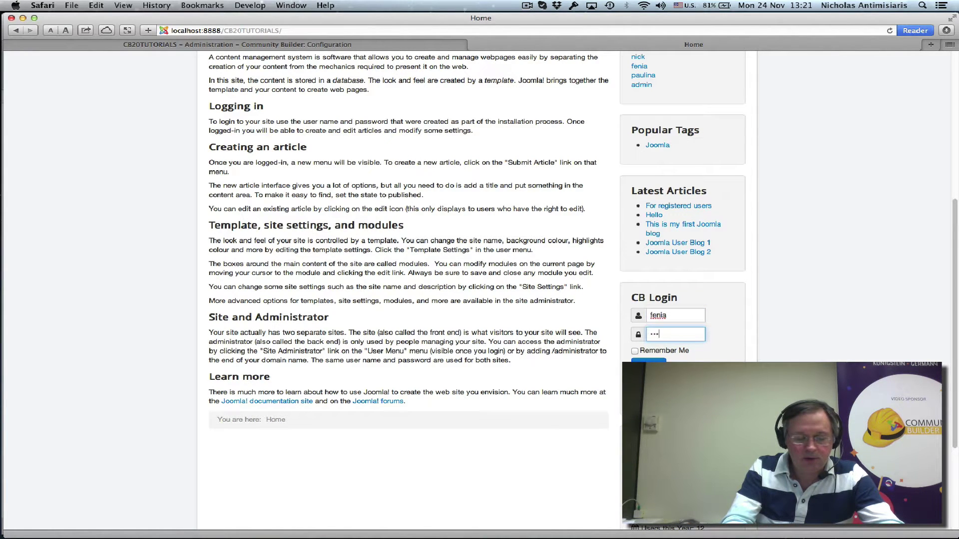
key("Return")
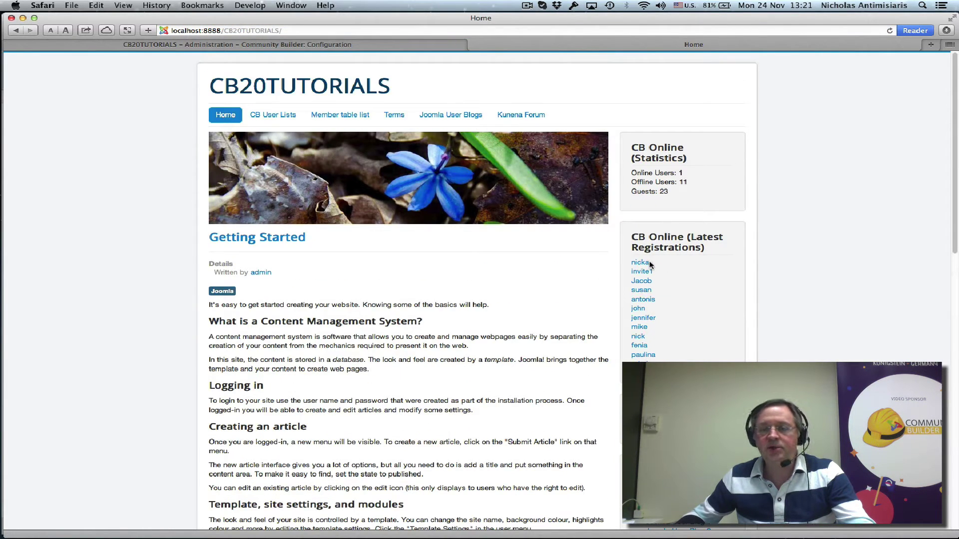
- Open the newest registered member's profile and inspect its View, Messages, Connections and Moderate menus
left_click(639, 263)
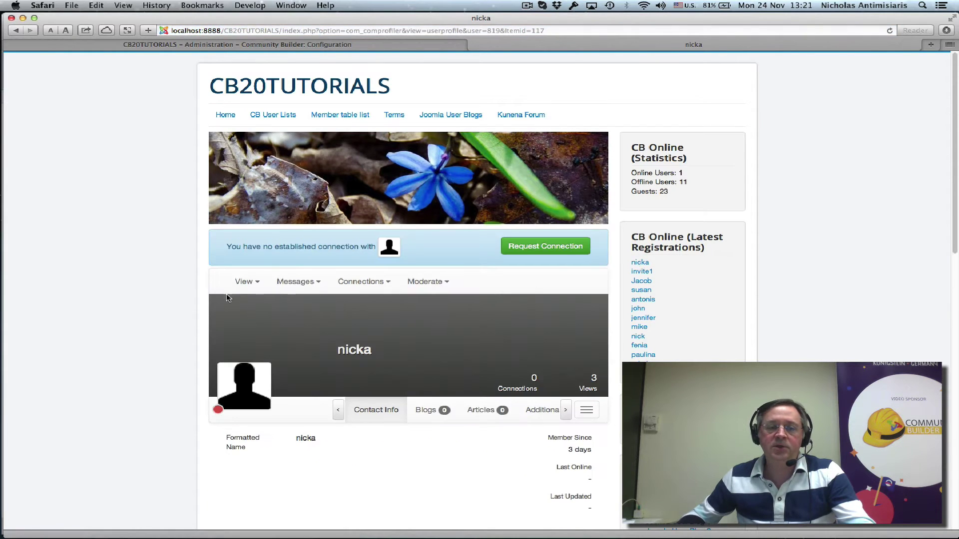
mouse_move(434, 283)
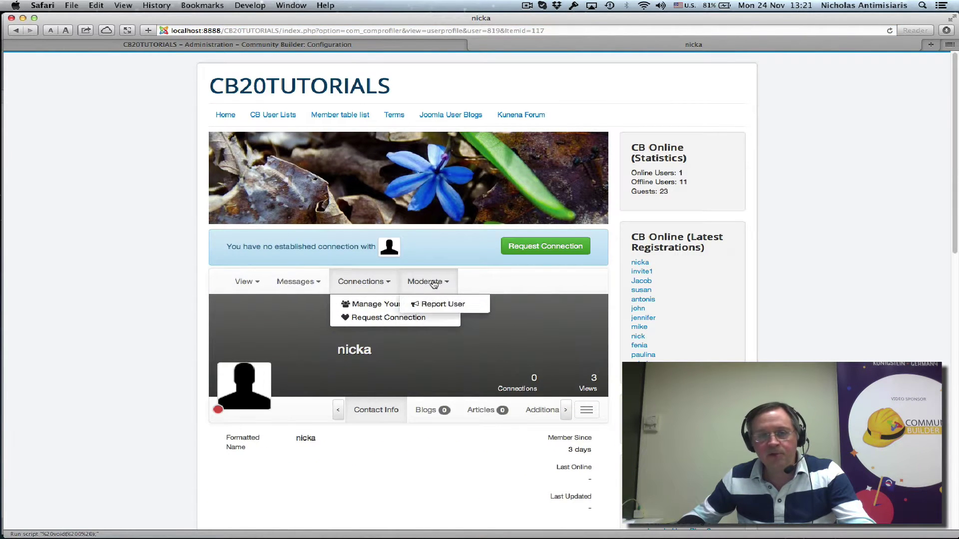
mouse_move(246, 284)
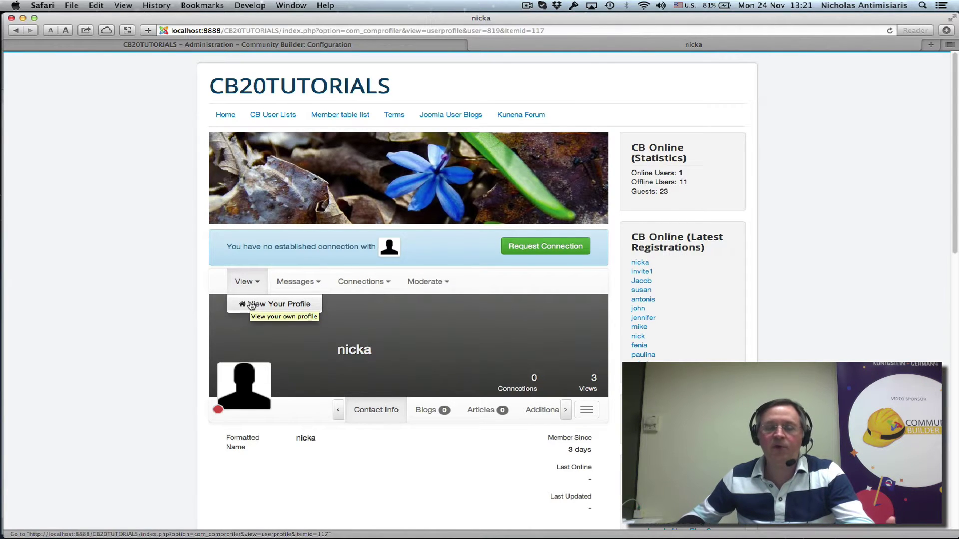
mouse_move(284, 290)
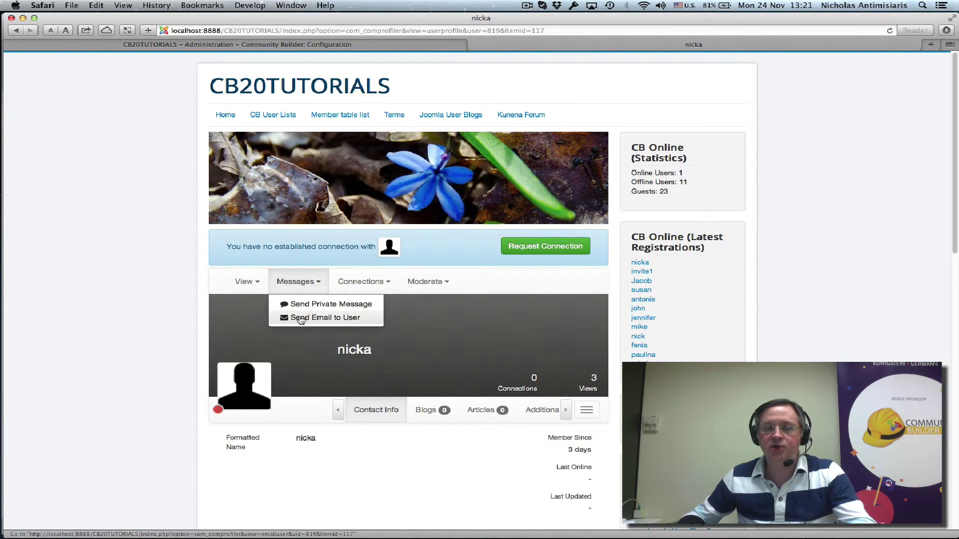
mouse_move(337, 291)
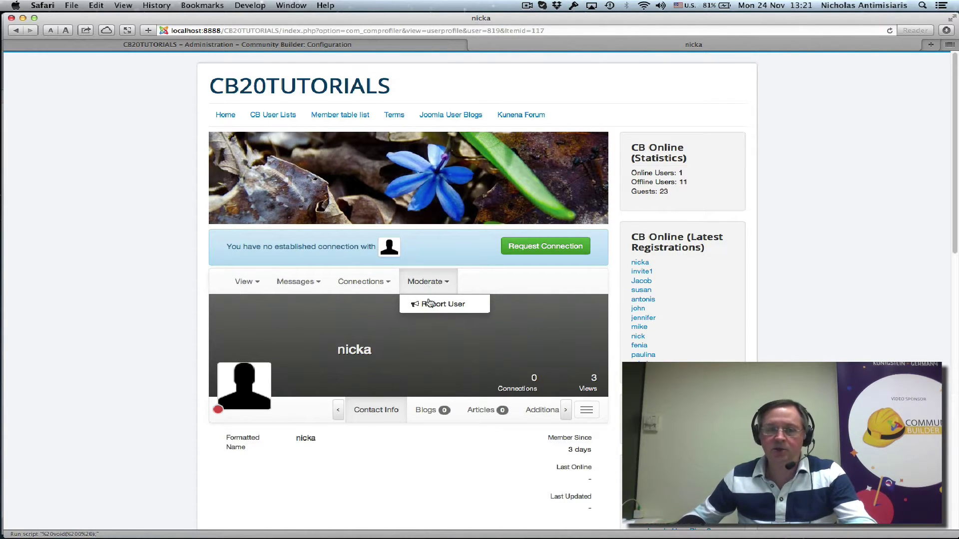
- Report the member with 'He sent me a foul language private message.', fixing misspellings, and submit
left_click(429, 303)
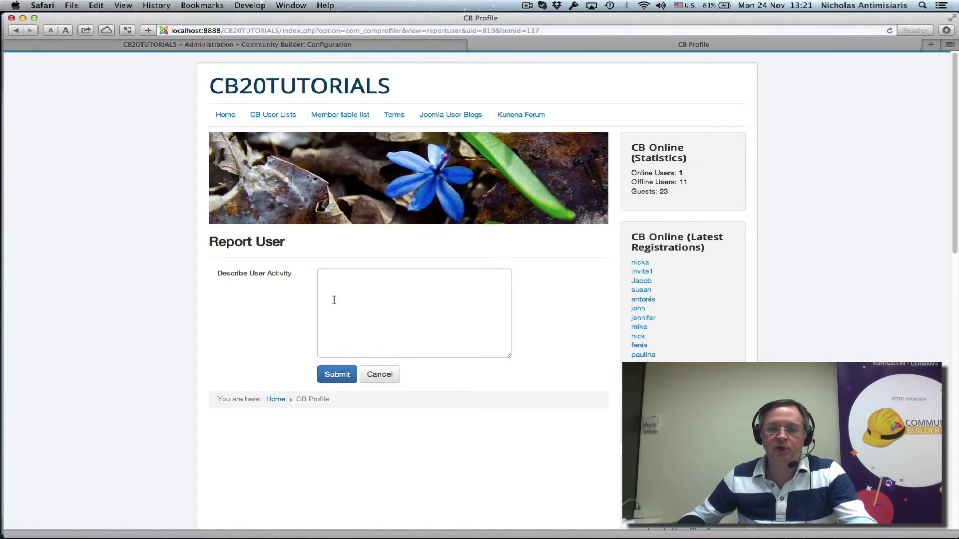
left_click(356, 289)
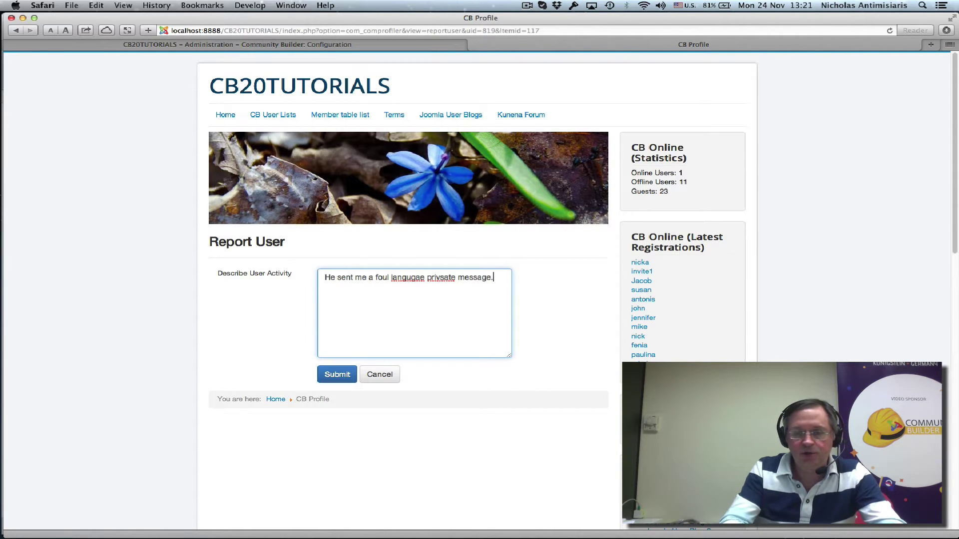
right_click(433, 279)
left_click(439, 284)
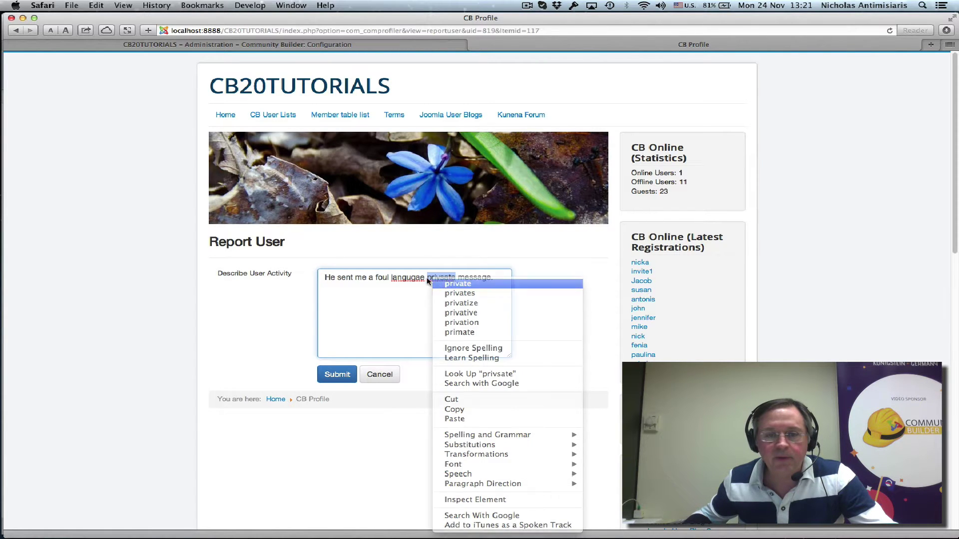
right_click(406, 278)
left_click(426, 281)
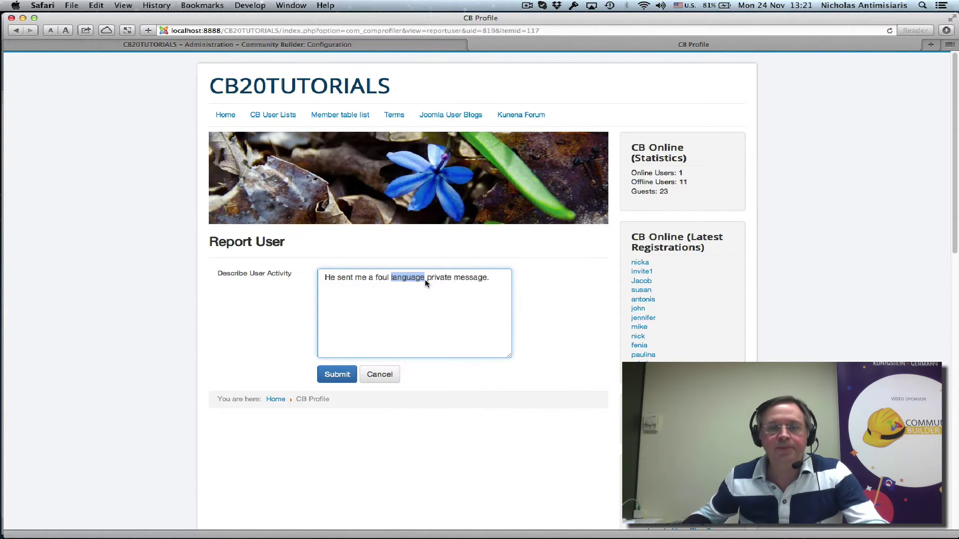
left_click(337, 376)
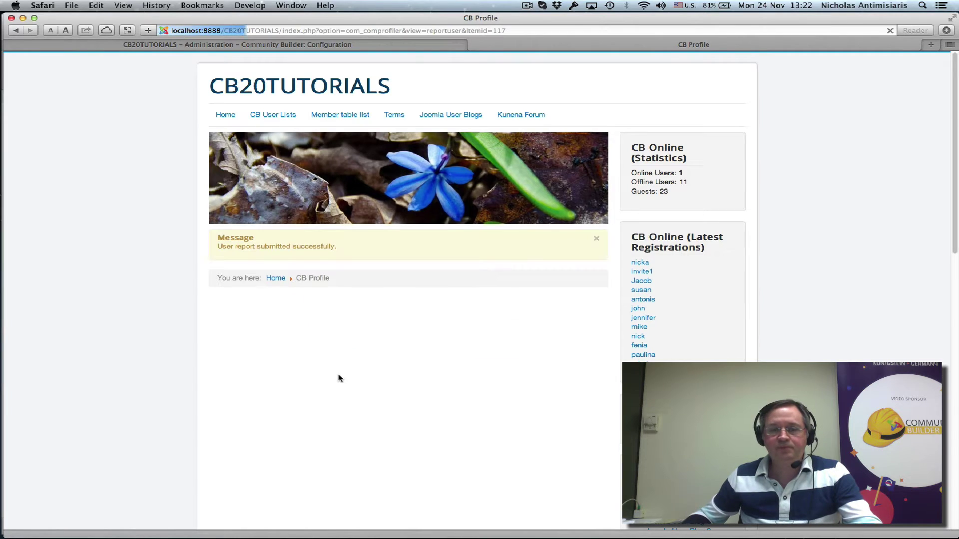
- From the home page, open the private message inbox and read the newest message
left_click(225, 115)
scroll(538, 324, "down", 3)
scroll(538, 325, "down", 10)
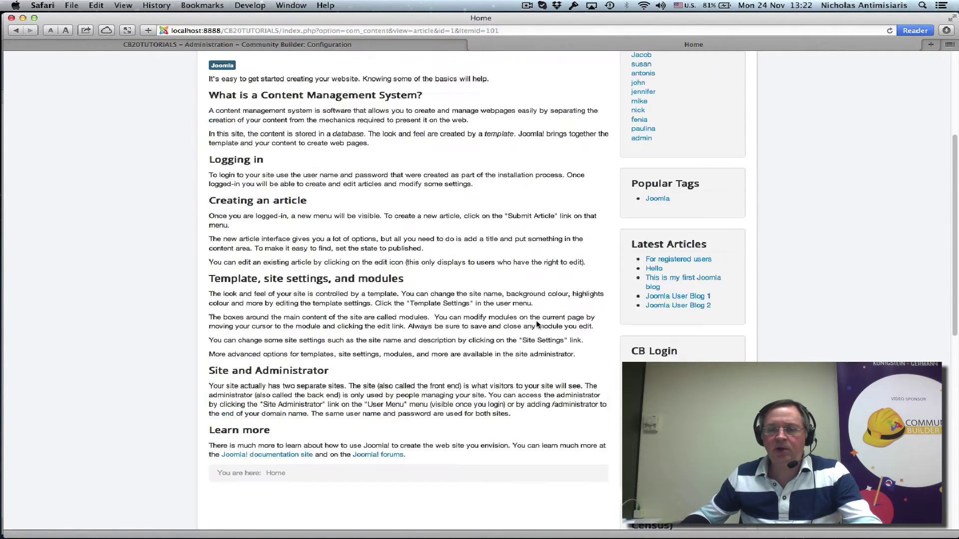
scroll(536, 325, "down", 3)
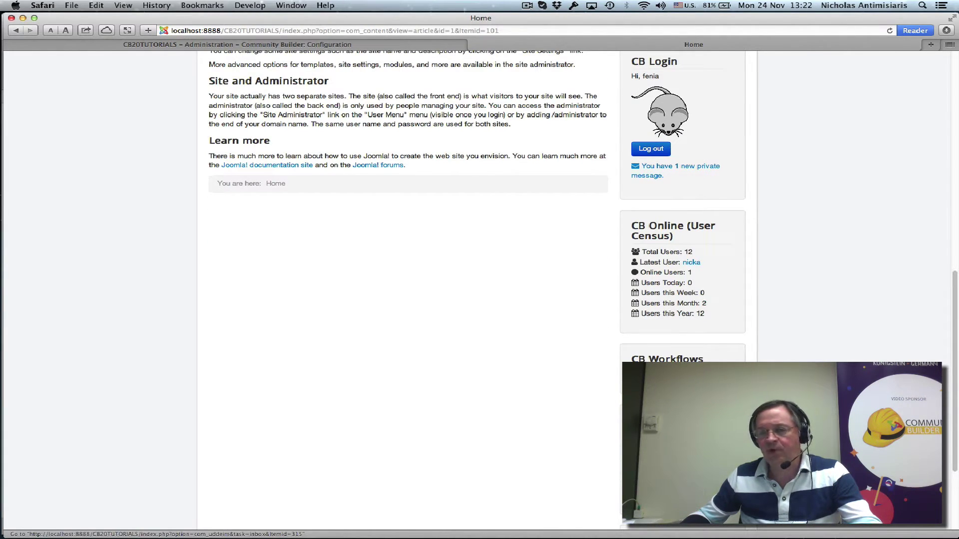
left_click(674, 166)
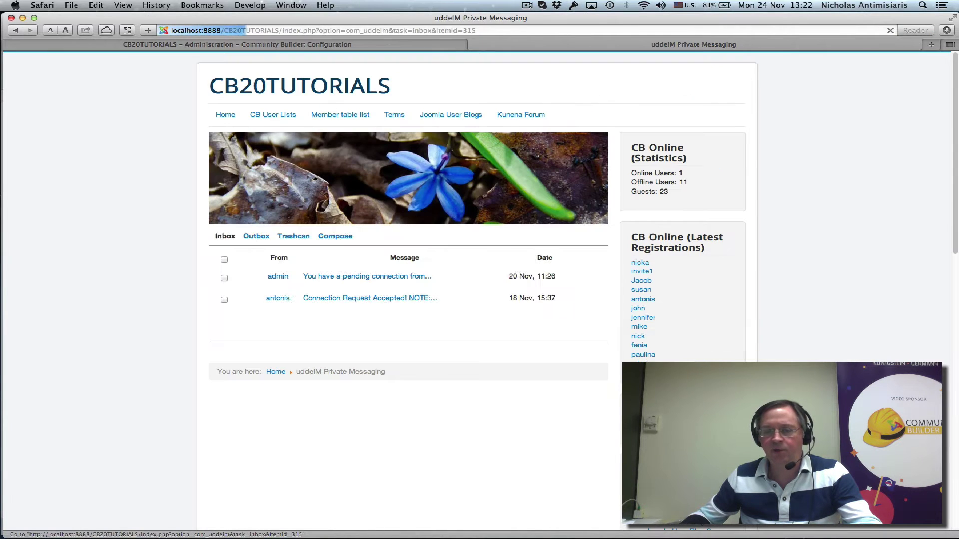
left_click(325, 277)
scroll(432, 300, "down", 1)
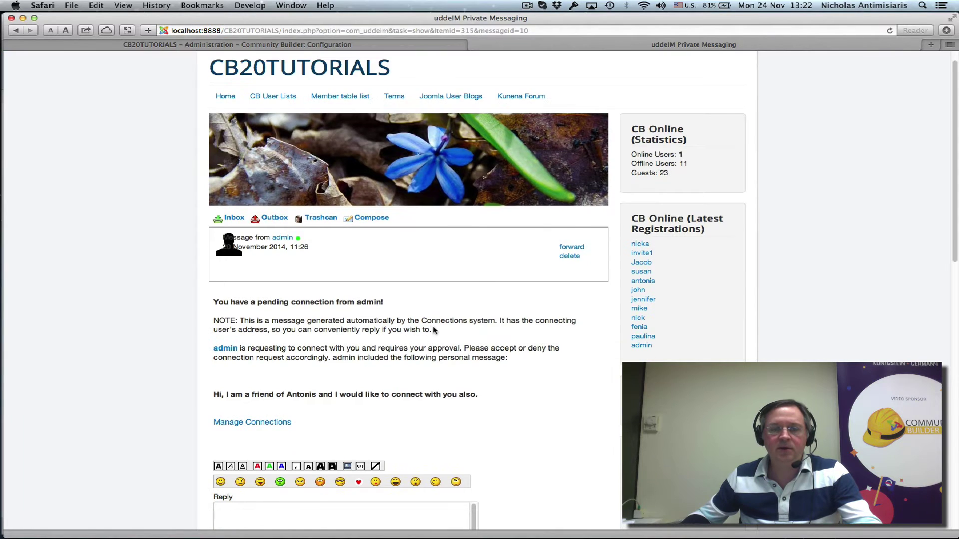
scroll(604, 349, "down", 7)
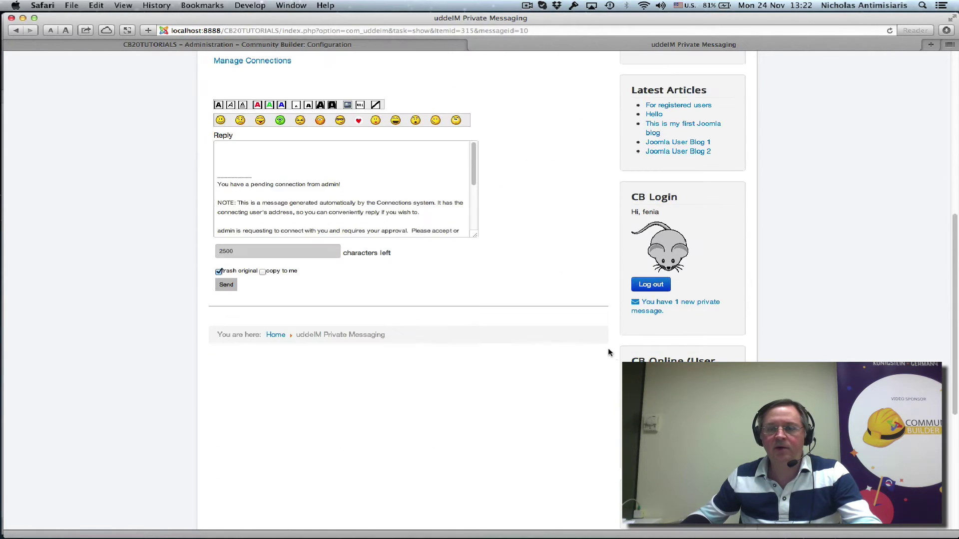
scroll(608, 353, "down", 5)
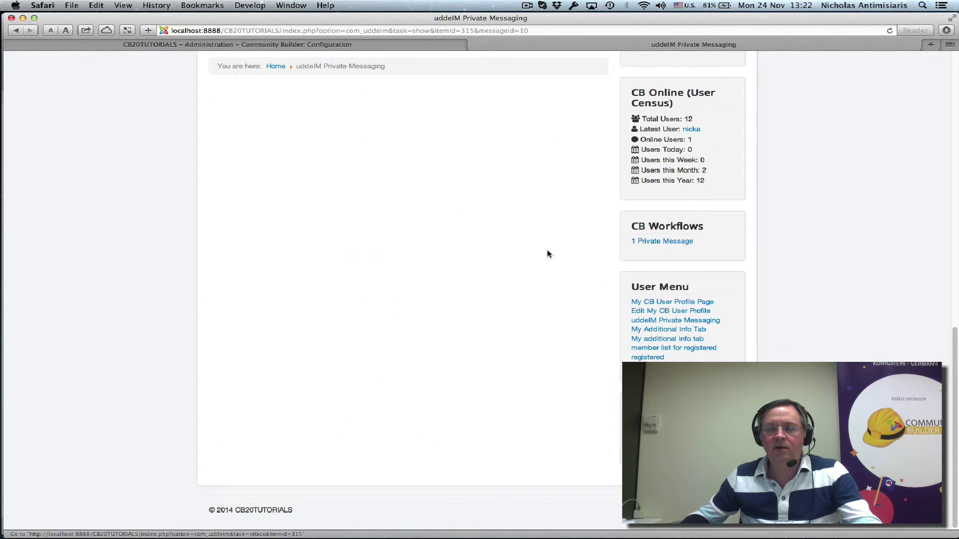
scroll(547, 253, "up", 13)
- Read the remaining Connection Request Accepted message, then return to the Home page
left_click(225, 114)
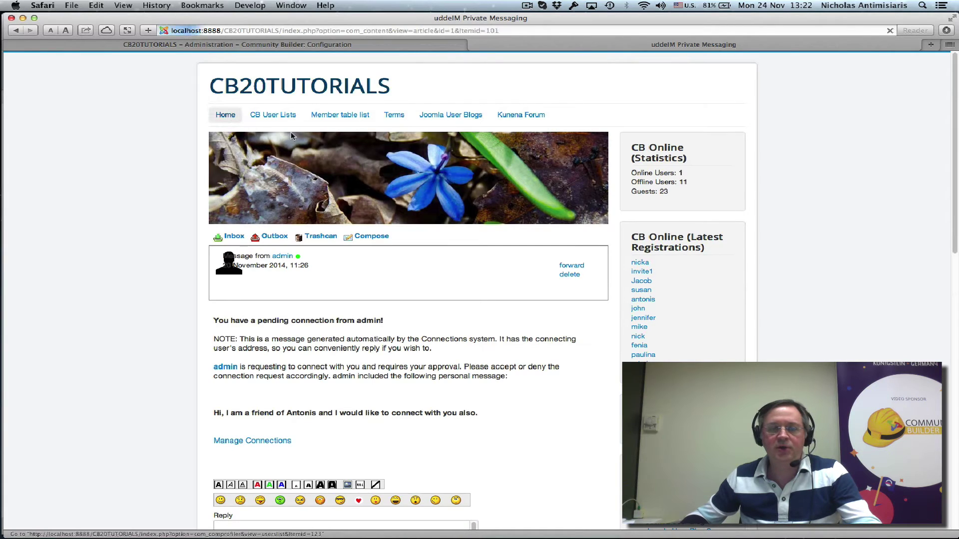
scroll(859, 318, "down", 10)
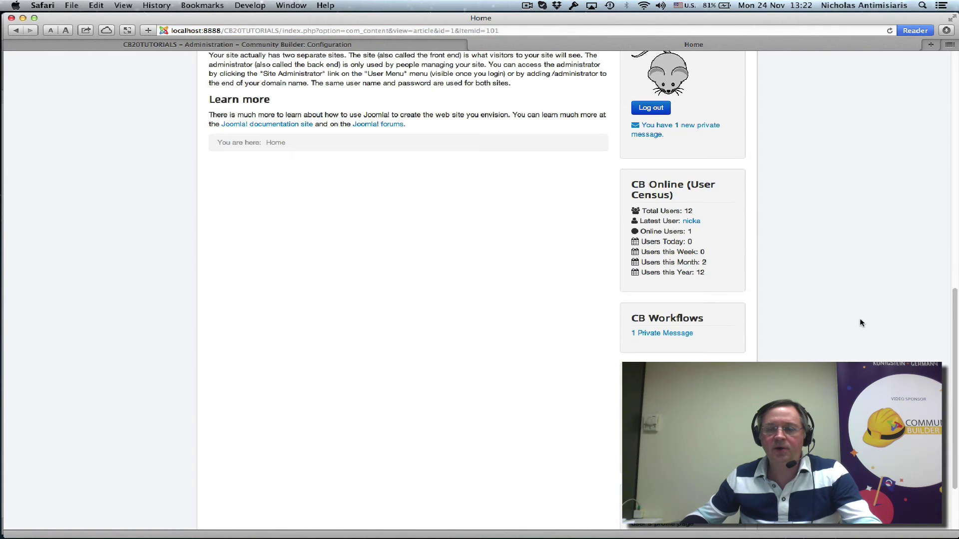
left_click(687, 334)
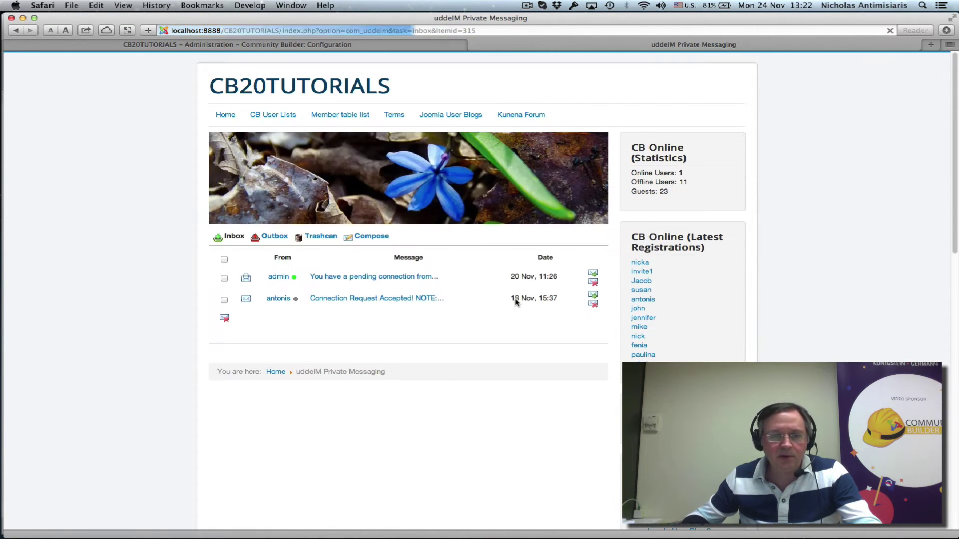
left_click(342, 300)
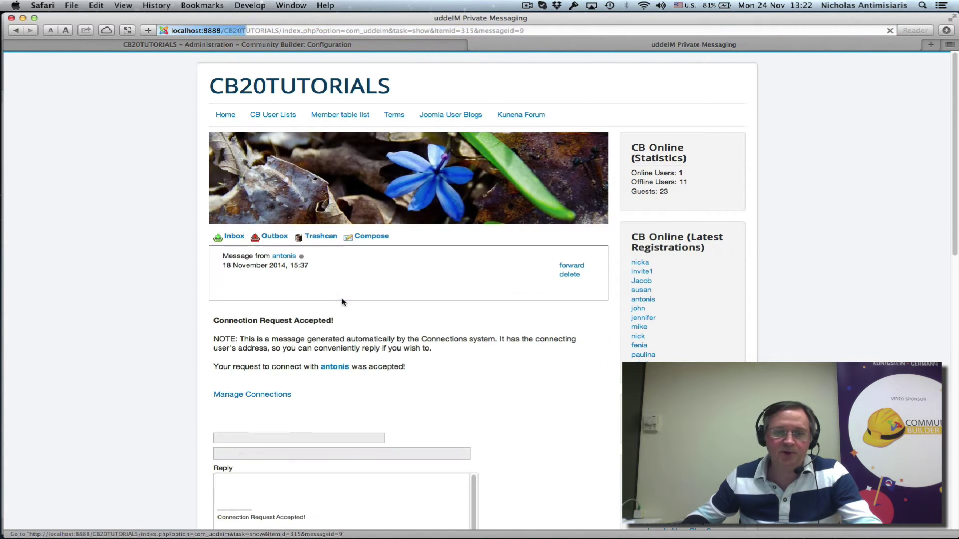
left_click(225, 115)
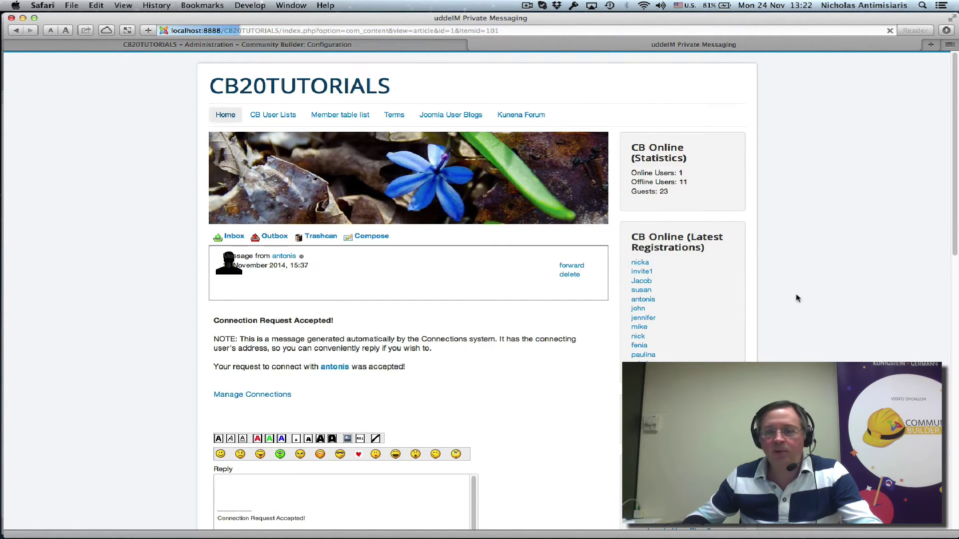
scroll(804, 310, "down", 10)
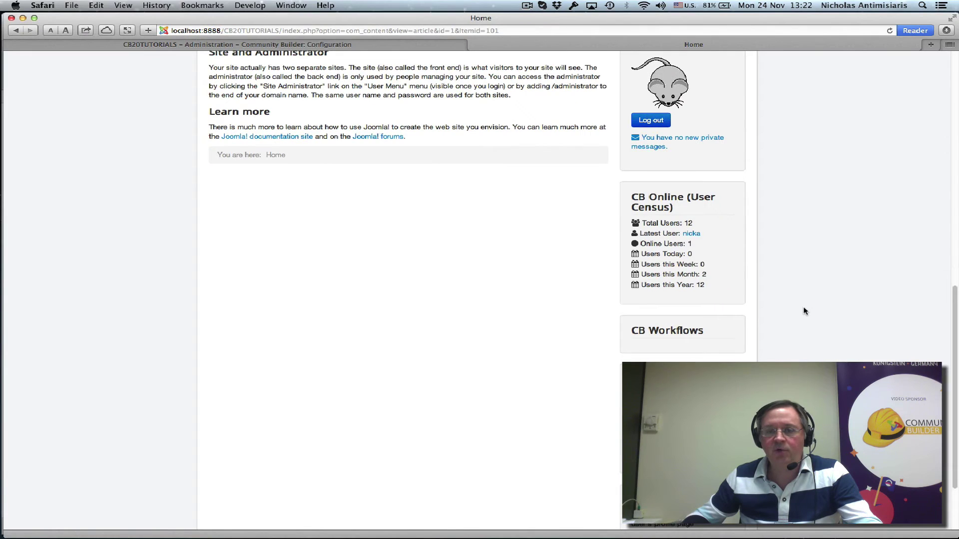
scroll(668, 351, "up", 4)
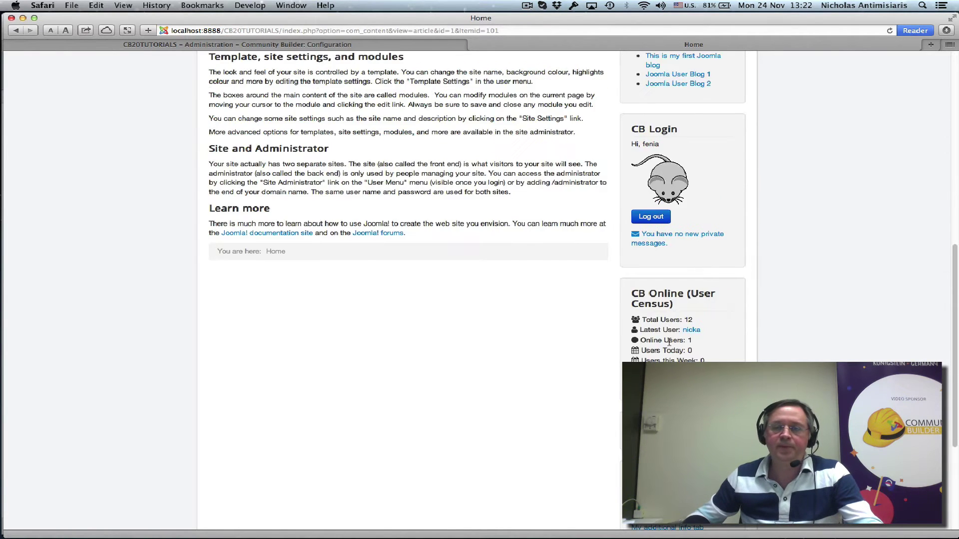
- Log out the member and log in through CB Login as admin with the admin password
left_click(651, 310)
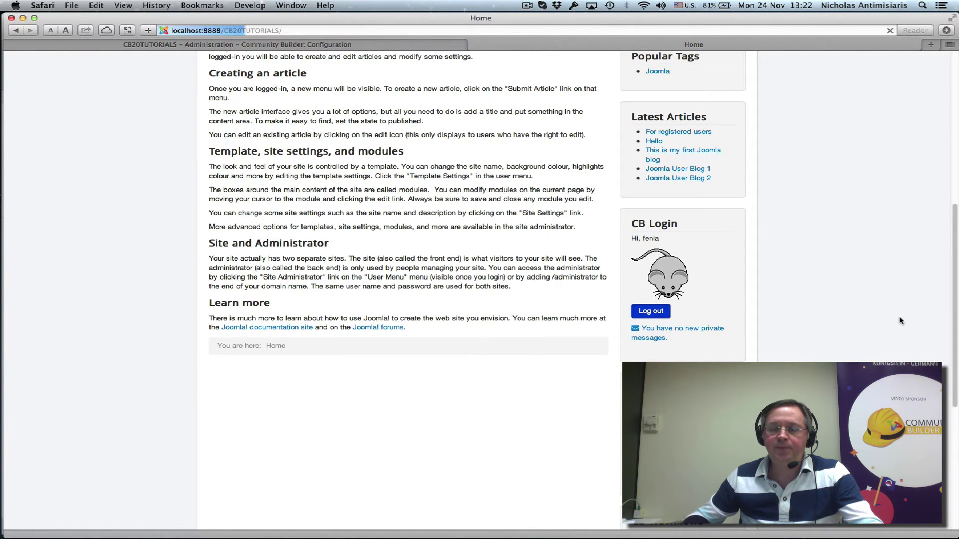
scroll(886, 322, "down", 3)
scroll(800, 320, "down", 3)
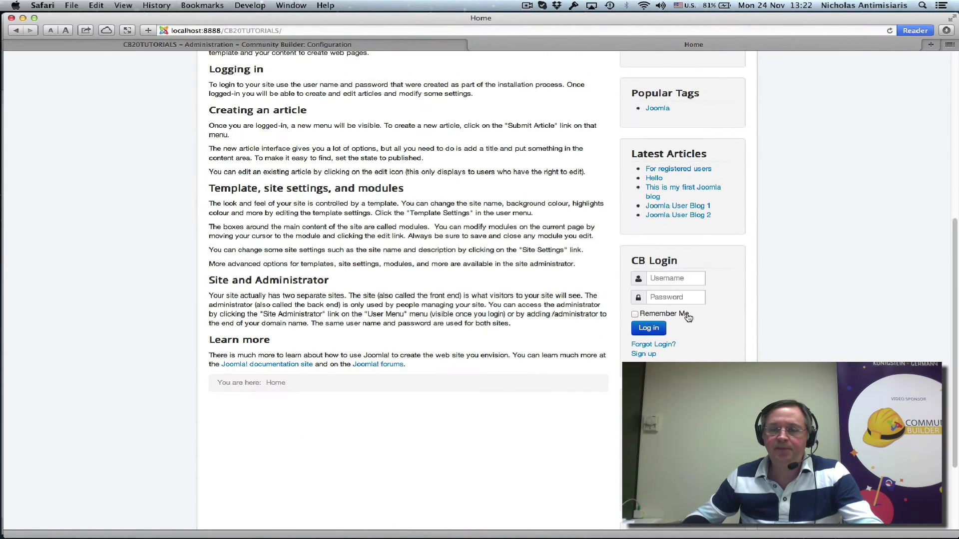
left_click(674, 280)
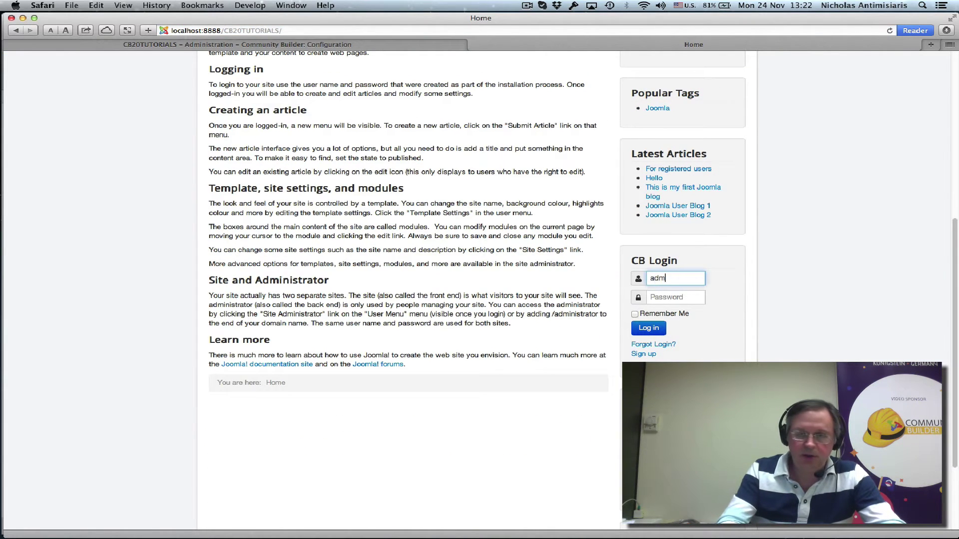
key("Tab")
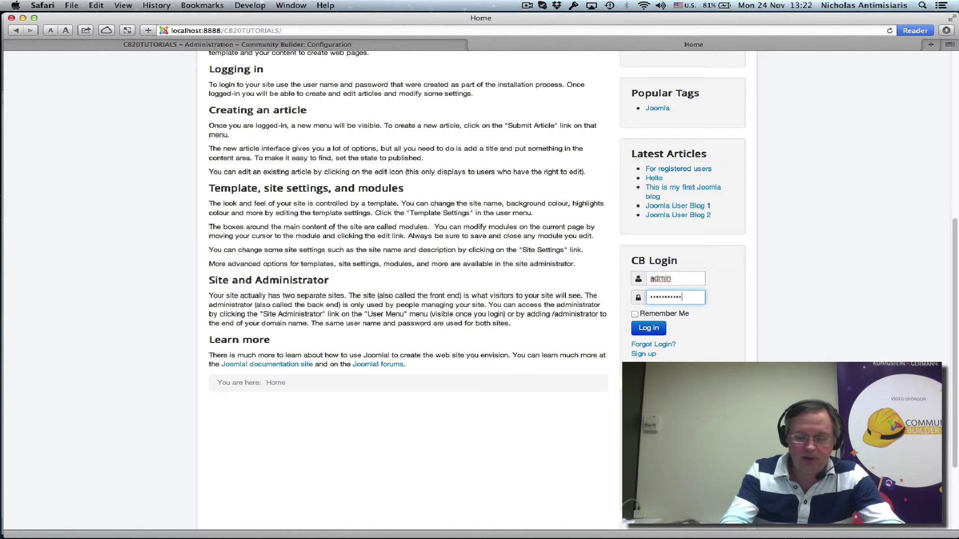
key("Return")
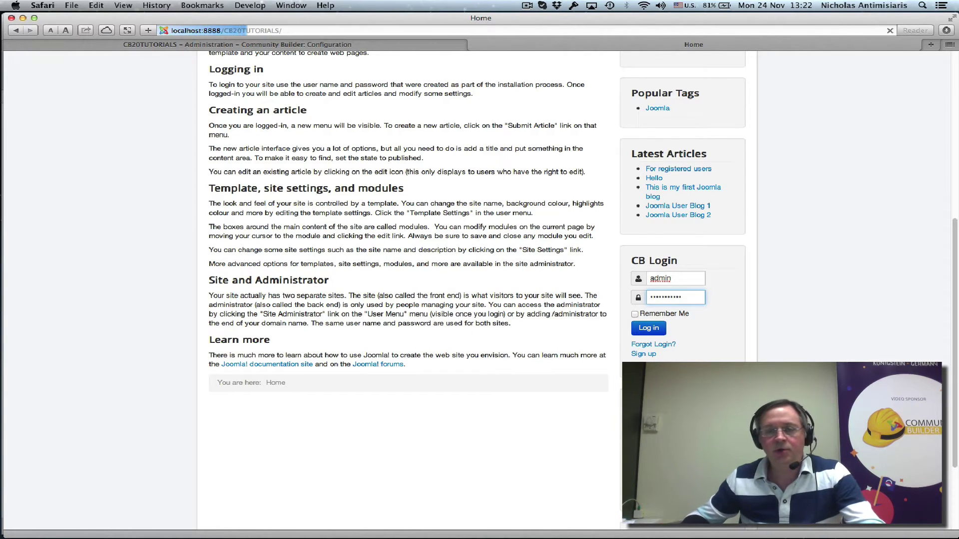
scroll(650, 319, "down", 2)
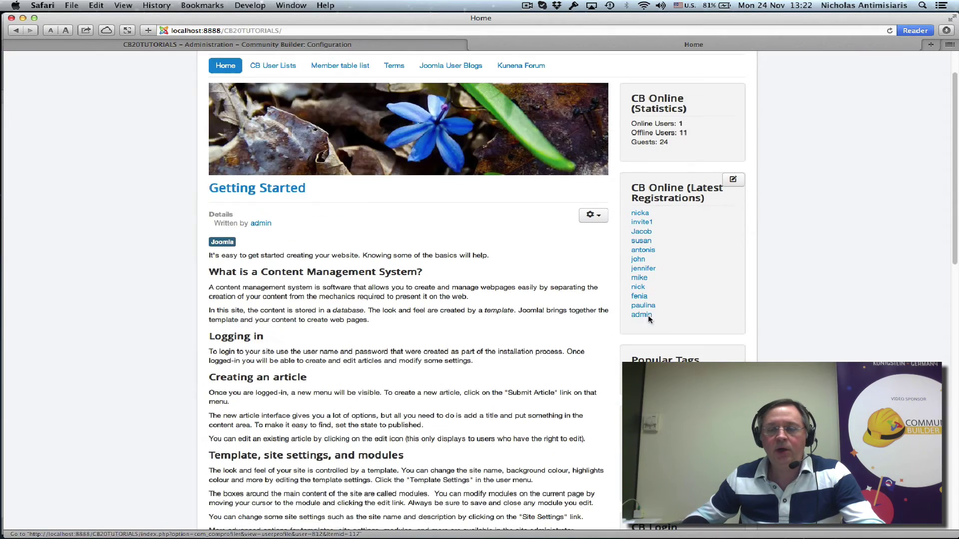
scroll(763, 317, "down", 20)
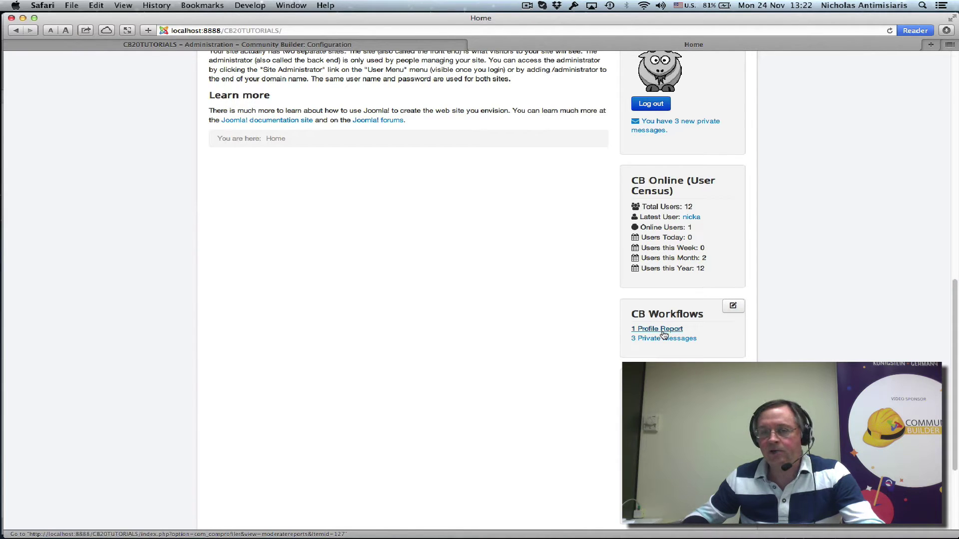
- Open '1 Profile Report', select the foul-language report and open the reported user's profile
left_click(662, 332)
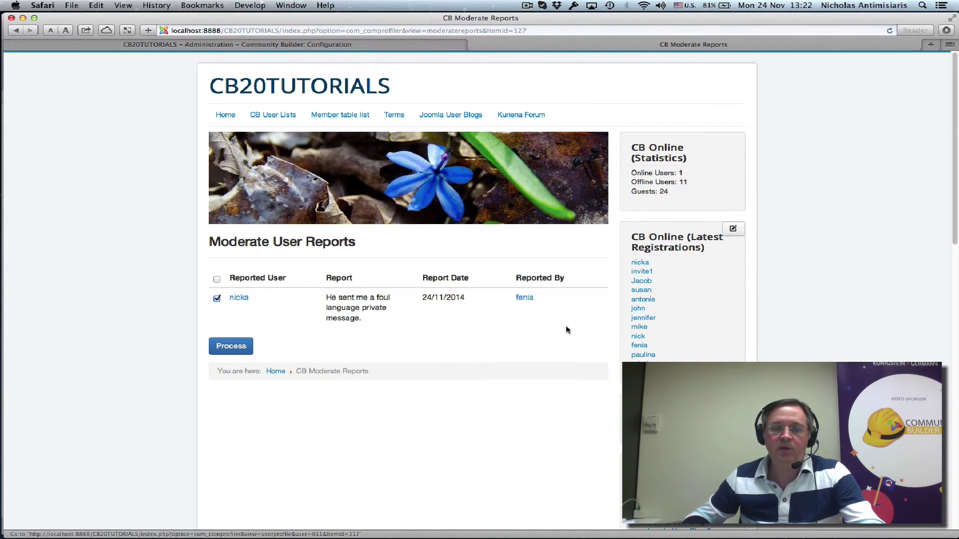
left_click(232, 324)
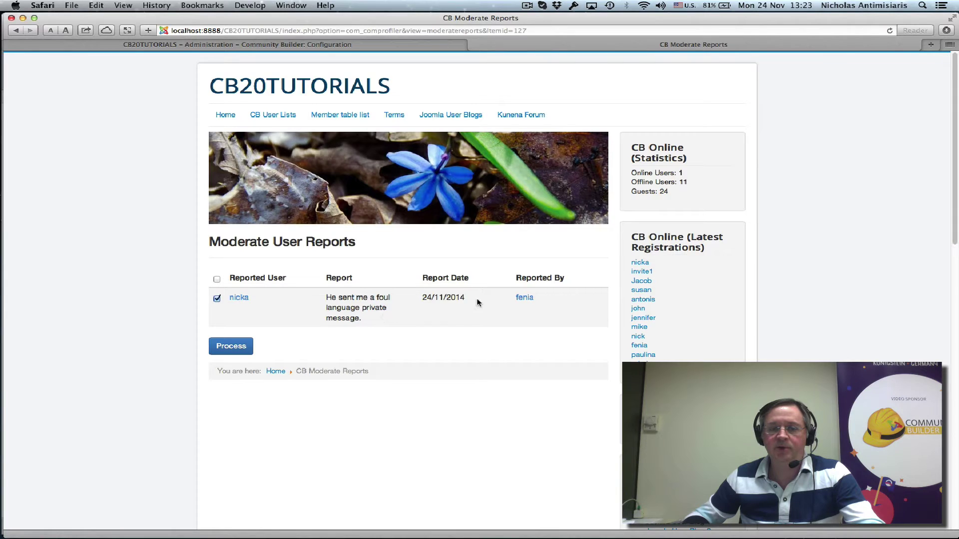
left_click(242, 299)
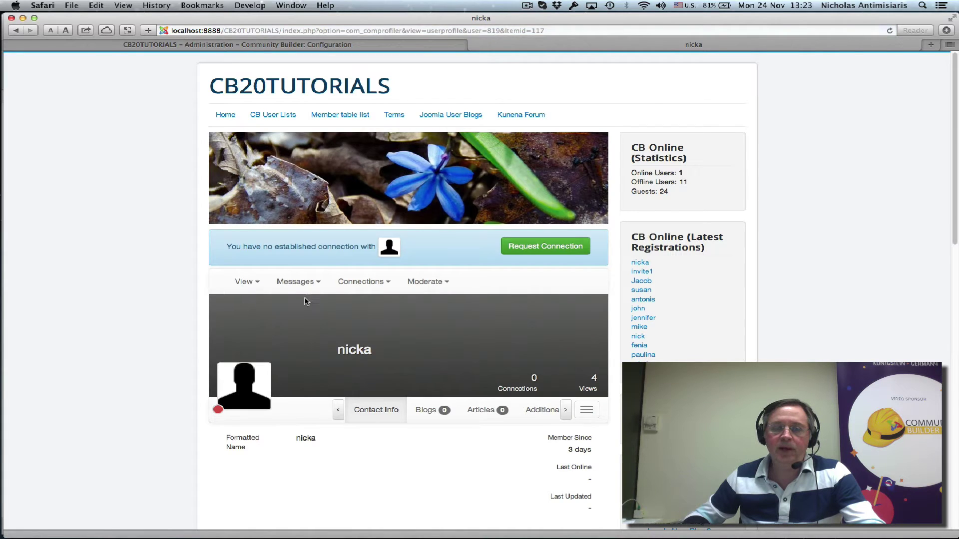
- Check the profile's available Moderate actions, then return to the admin Moderation settings
left_click(431, 283)
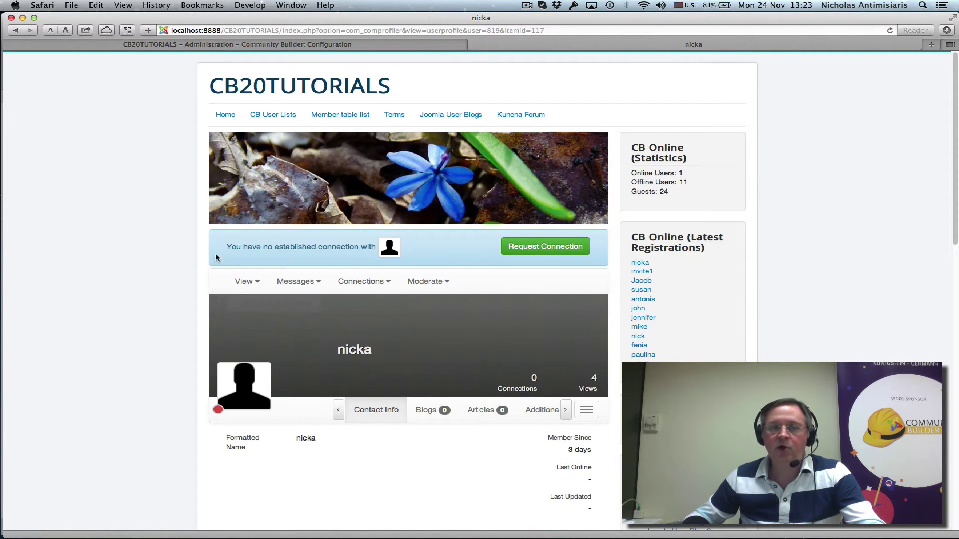
left_click(182, 46)
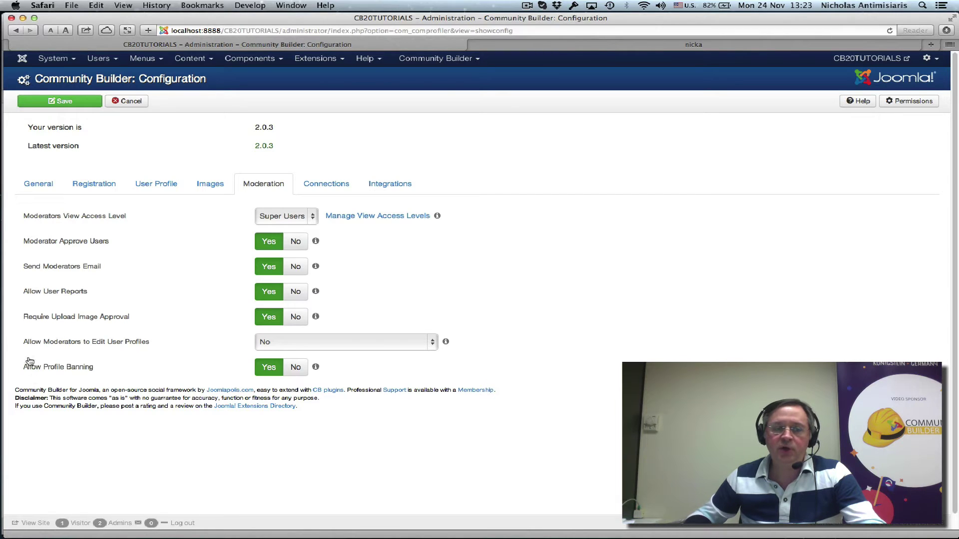
- Set 'Allow Moderators to Edit User Profiles' to Super Administrators Only and save the configuration
left_click(340, 344)
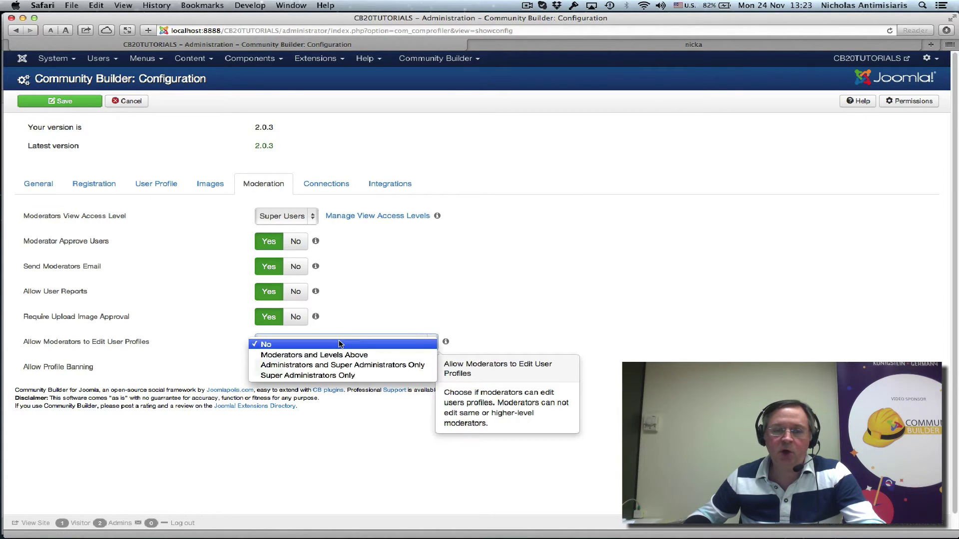
left_click(340, 378)
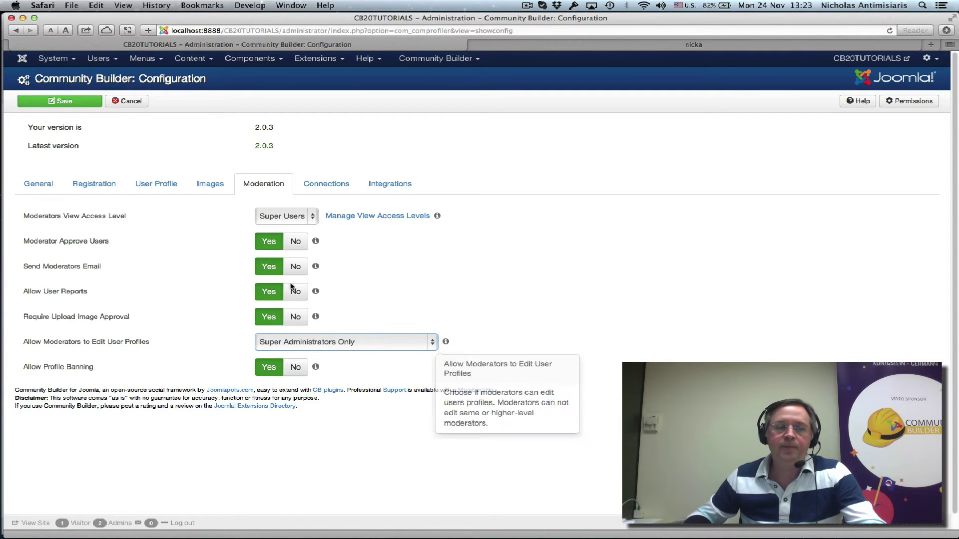
left_click(49, 102)
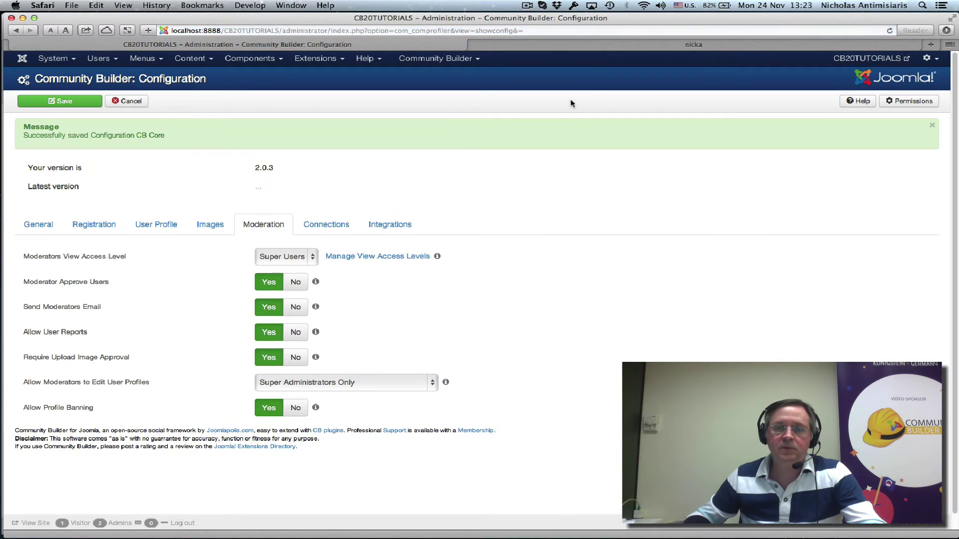
left_click(824, 45)
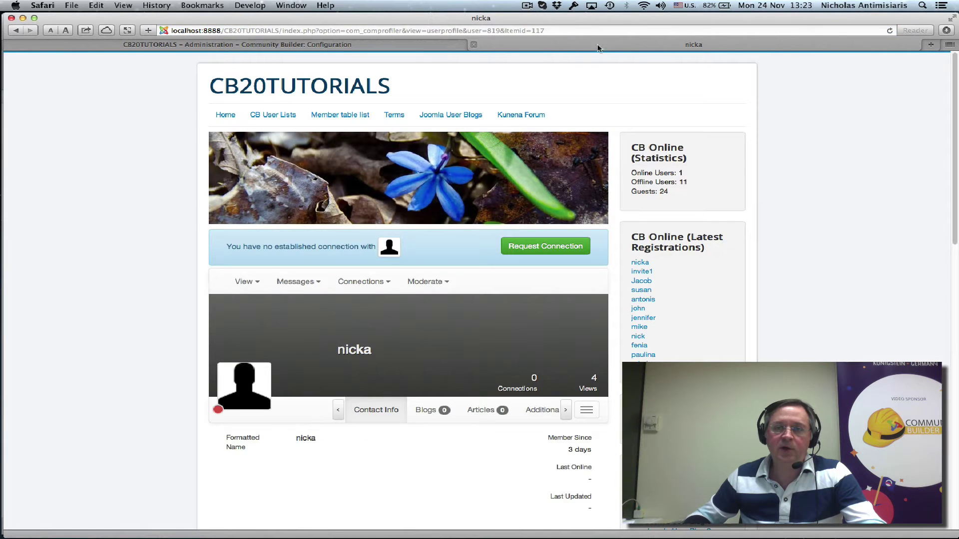
- Reload the member's profile and browse its edit-profile sections: contact info, additional info, portrait, canvas
left_click(889, 32)
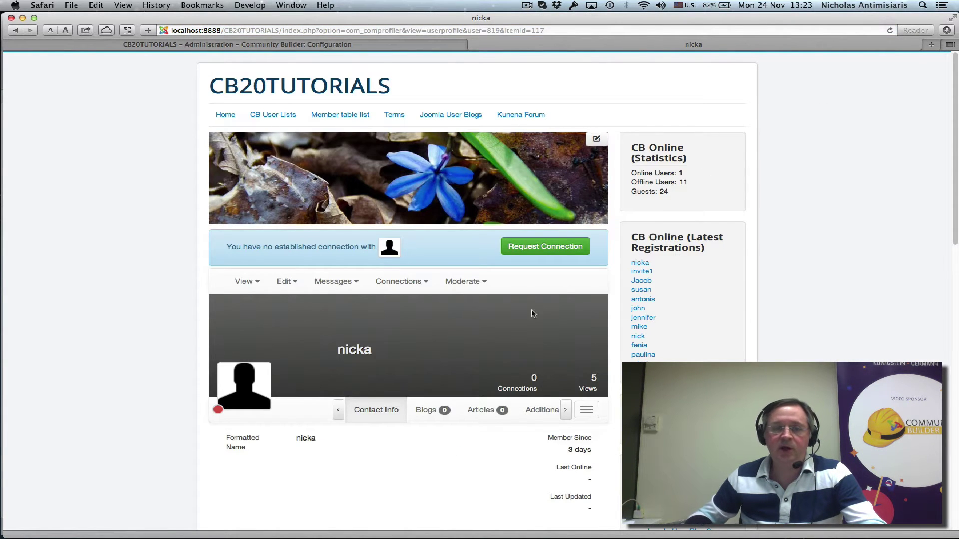
left_click(281, 284)
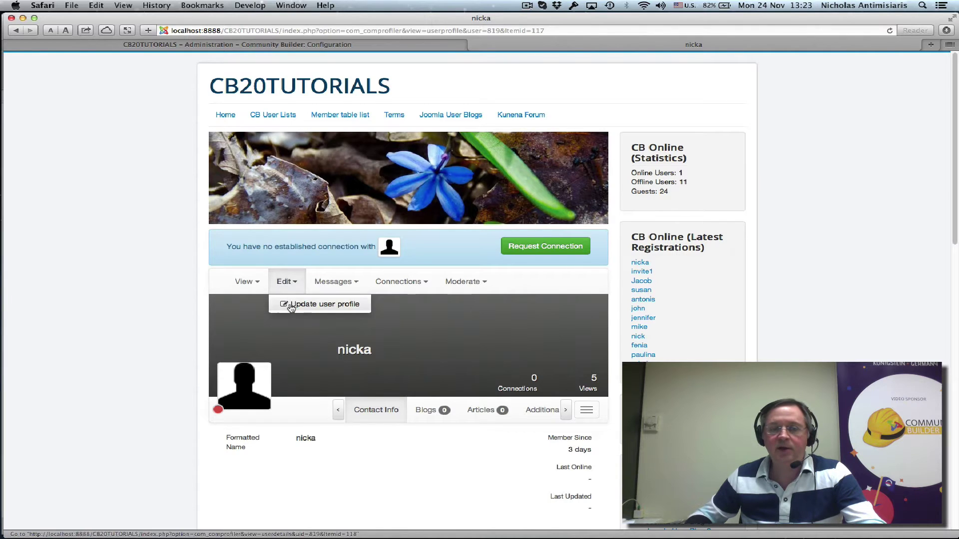
left_click(284, 282)
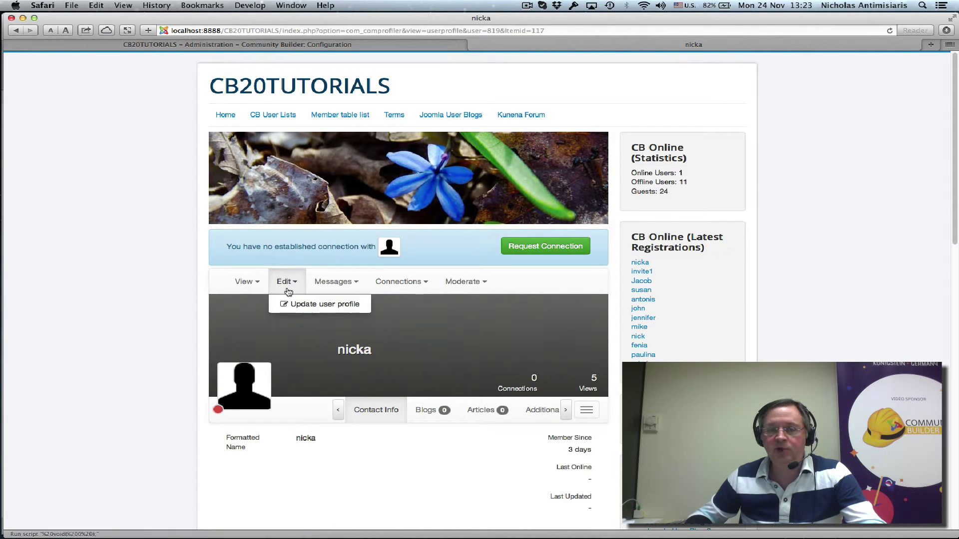
left_click(305, 305)
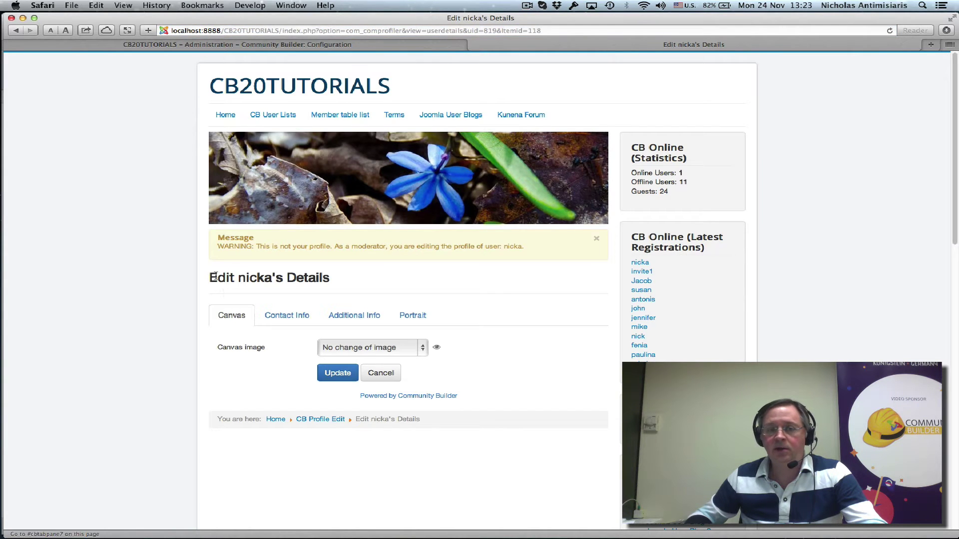
left_click(305, 316)
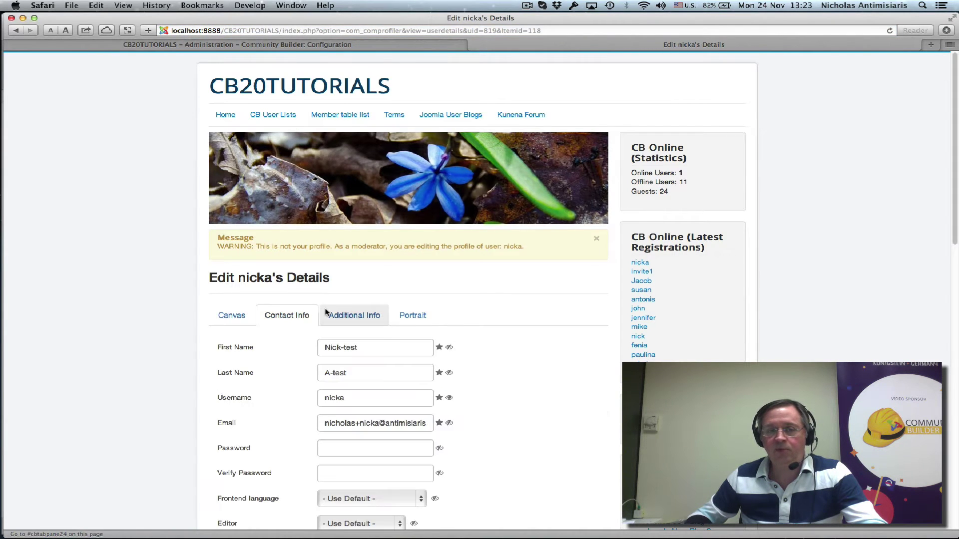
left_click(353, 315)
left_click(415, 316)
left_click(242, 320)
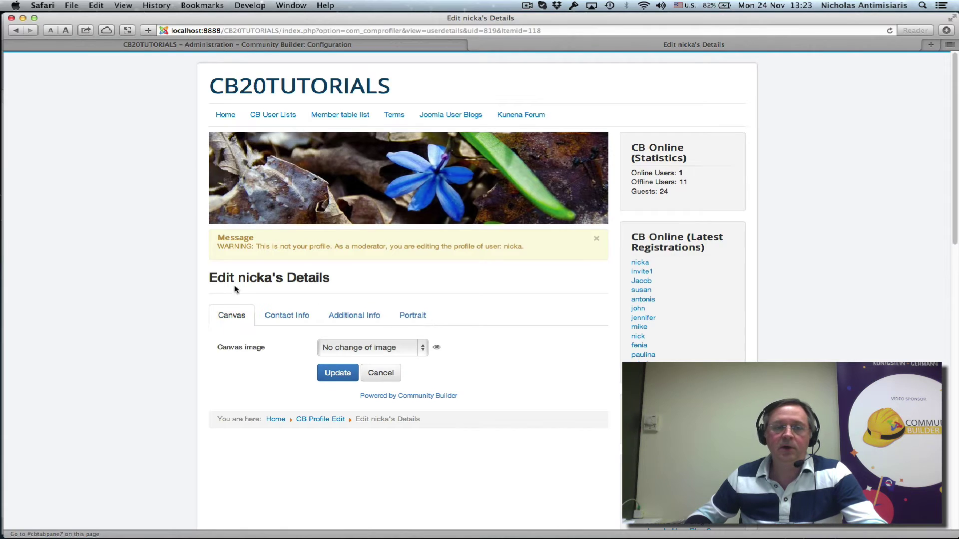
- Select the moderator warning text, then go Home and back to the admin Moderation settings
left_click_drag(216, 238, 586, 244)
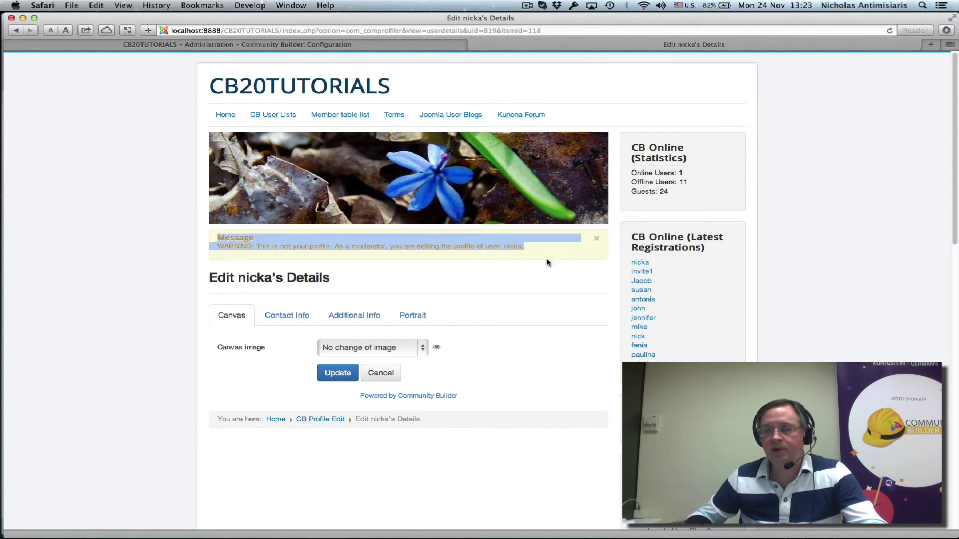
left_click(225, 116)
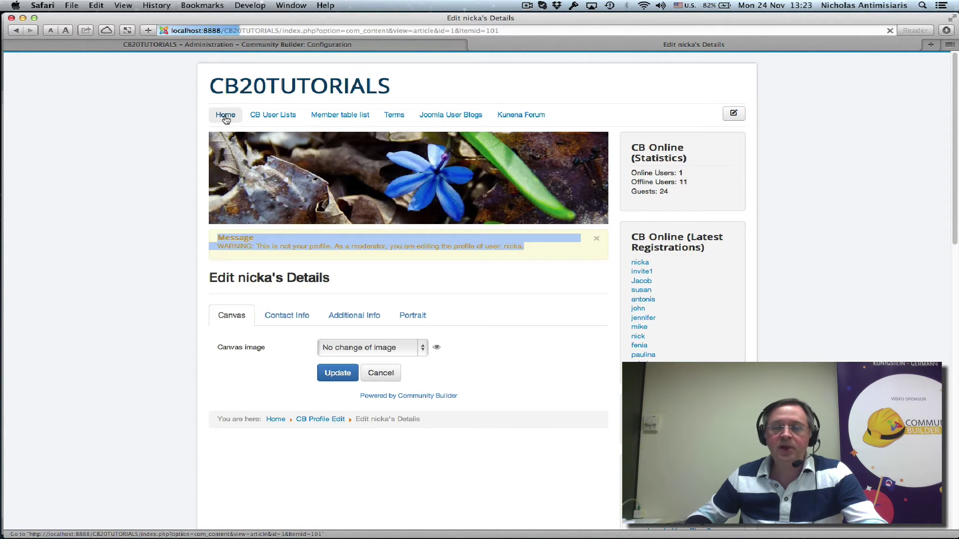
left_click(272, 46)
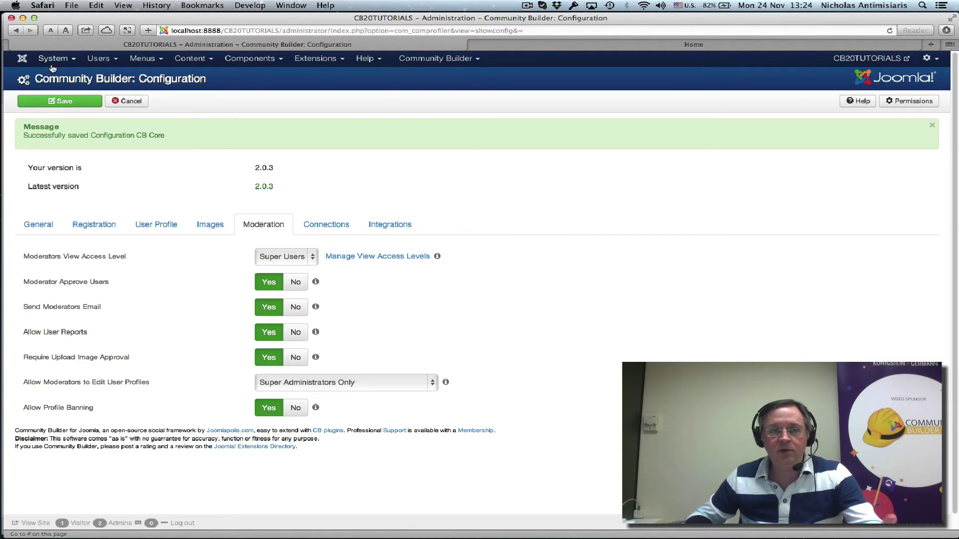
- Create the user group 'CB Moderation Group' under Public and save it
left_click(107, 64)
mouse_move(110, 93)
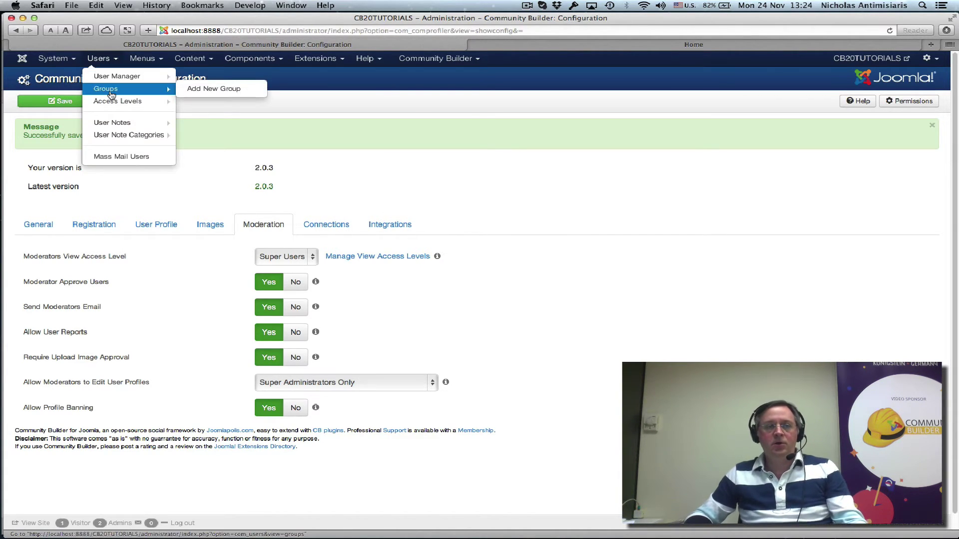
left_click(223, 88)
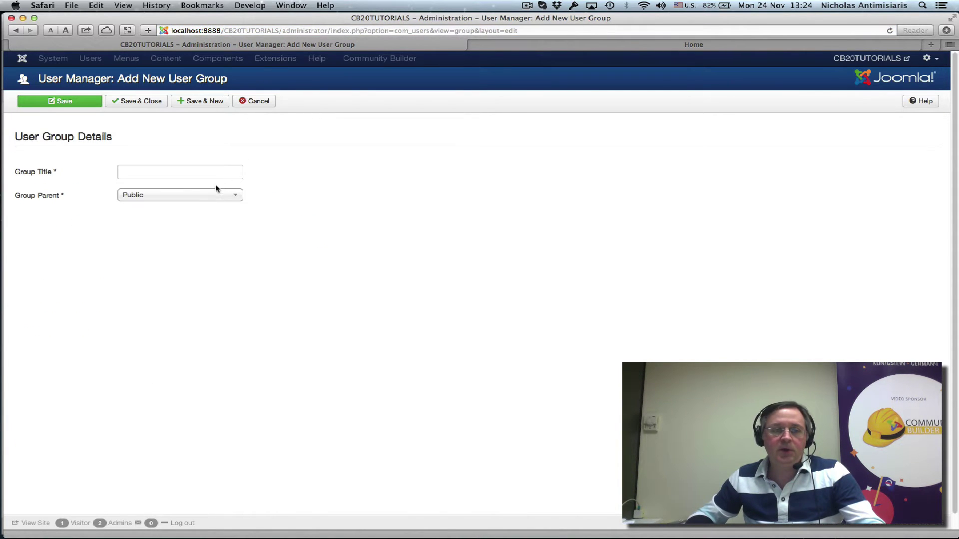
left_click(154, 171)
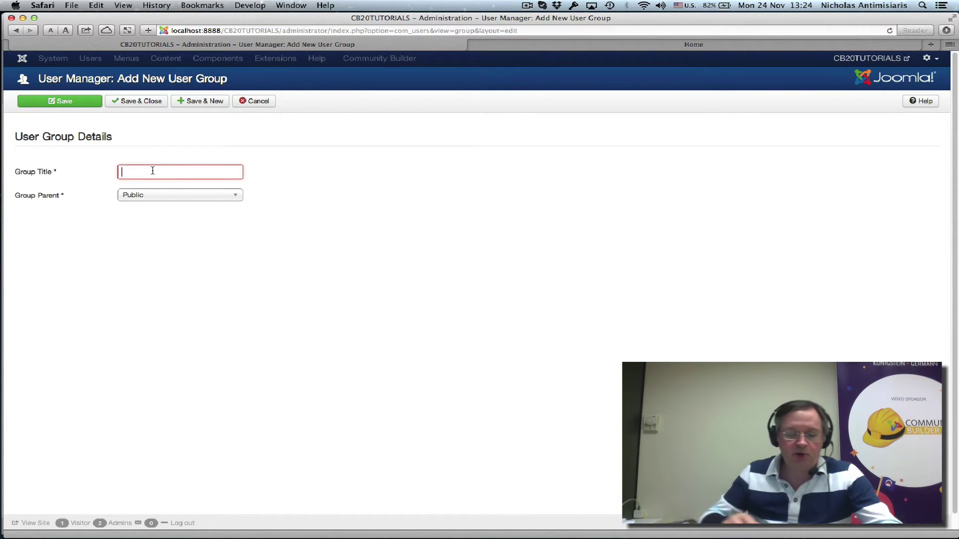
type("CB Moderation Group")
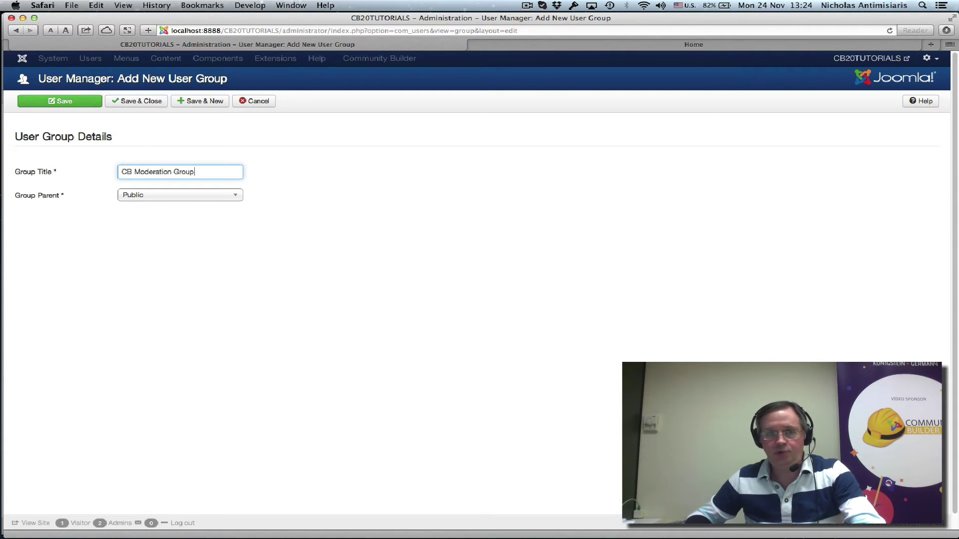
left_click(84, 102)
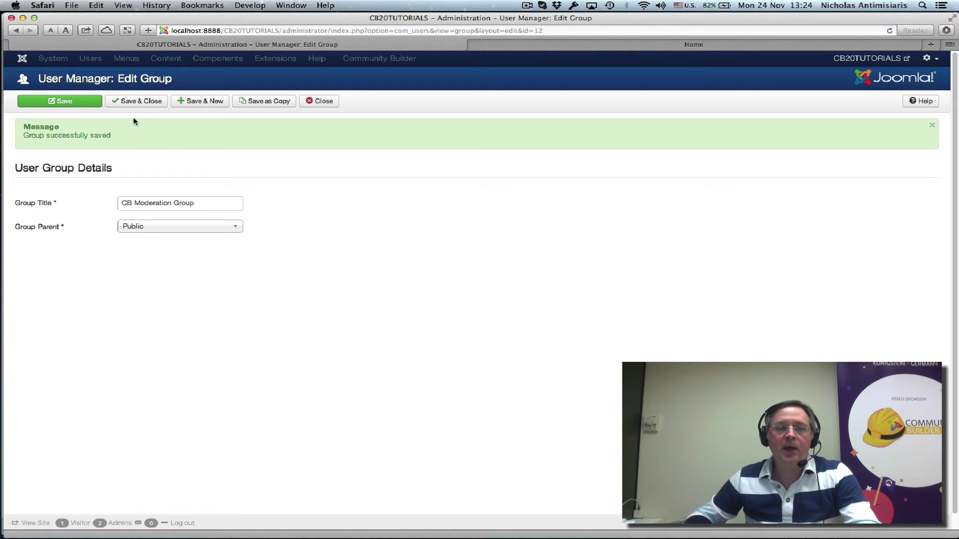
left_click(149, 102)
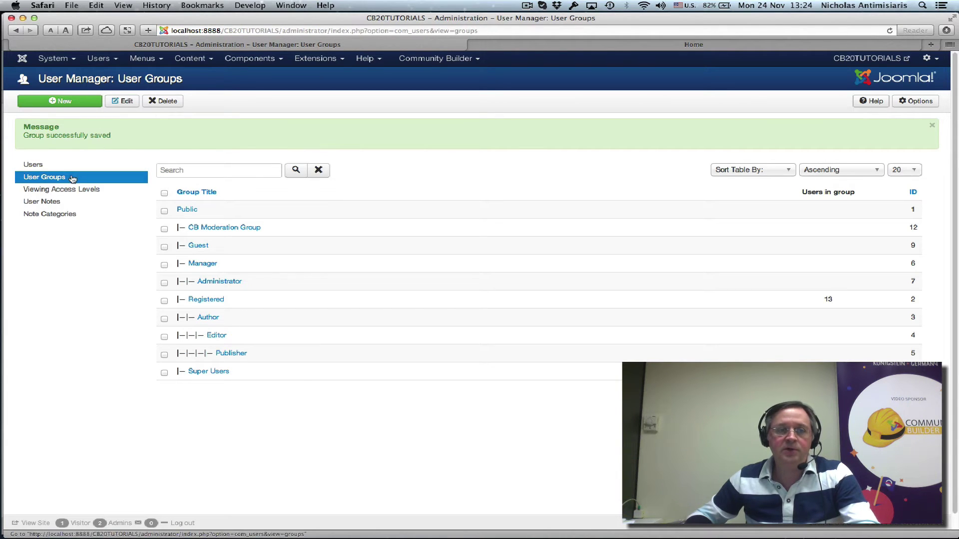
- Add a new viewing access level titled 'CB Moderation View'
left_click(97, 59)
mouse_move(107, 102)
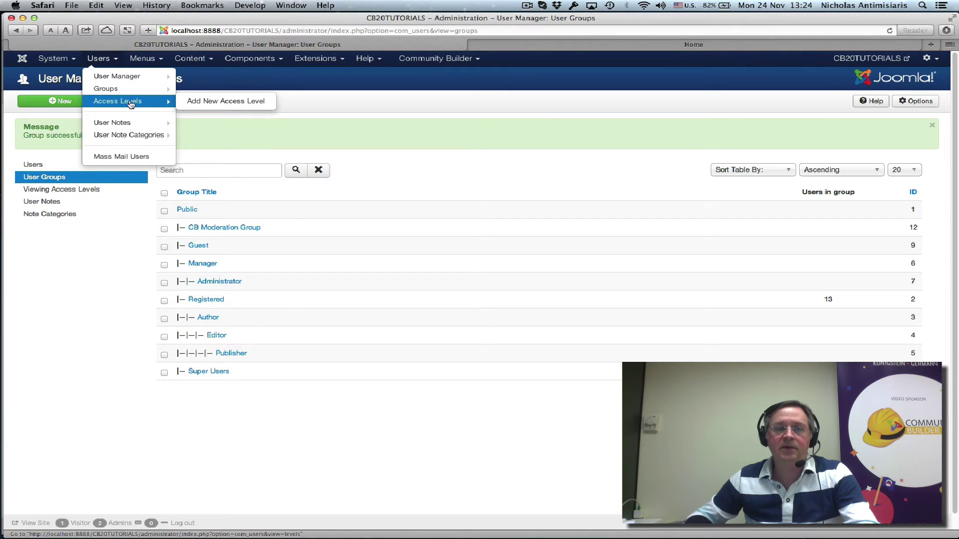
left_click(204, 100)
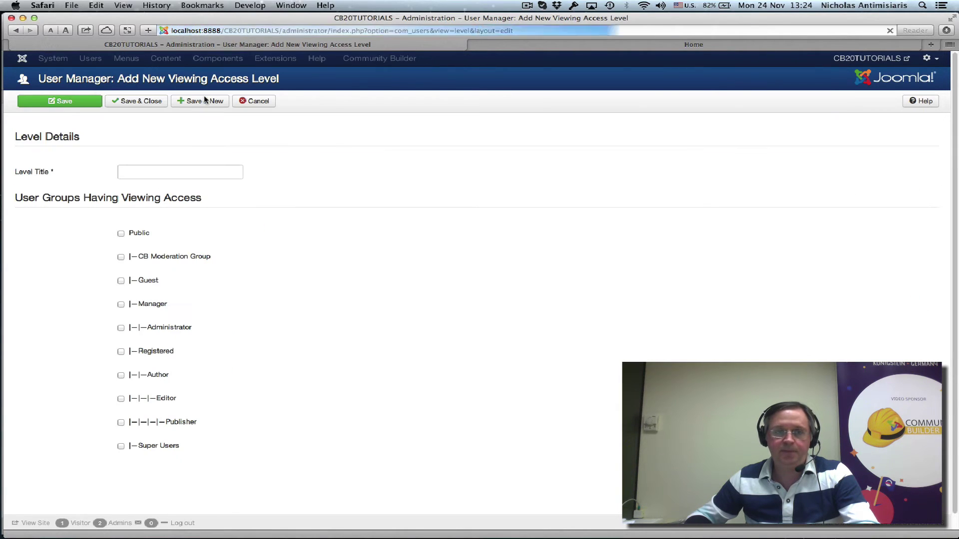
left_click(139, 173)
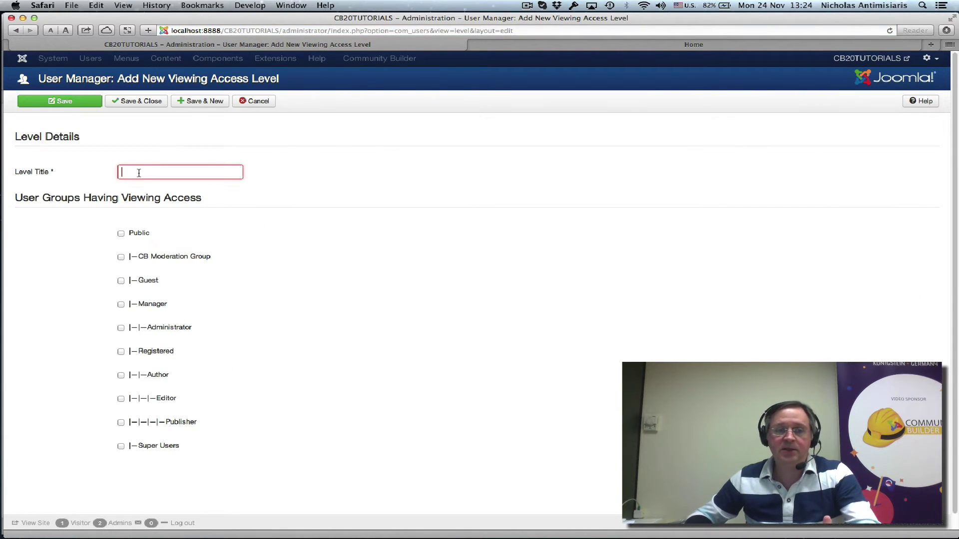
left_click(292, 270)
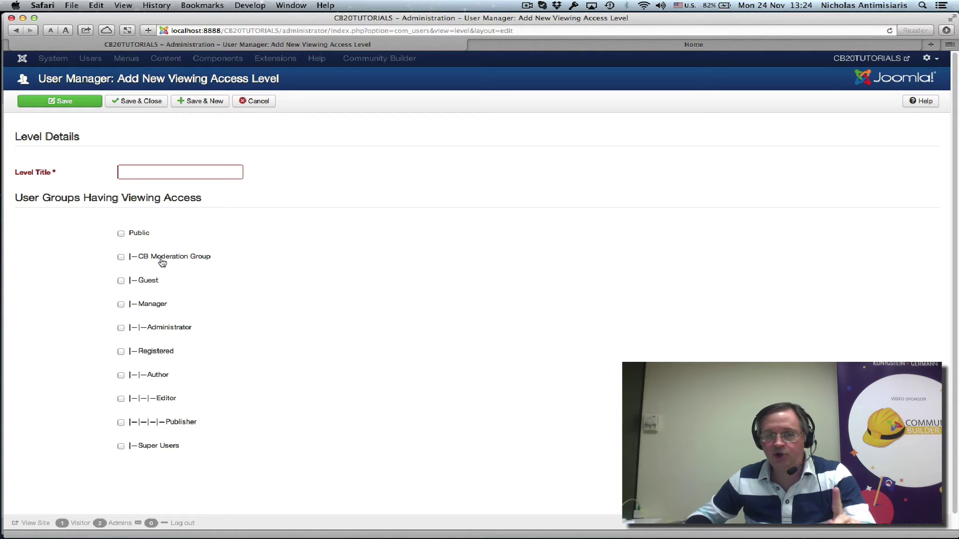
left_click(153, 173)
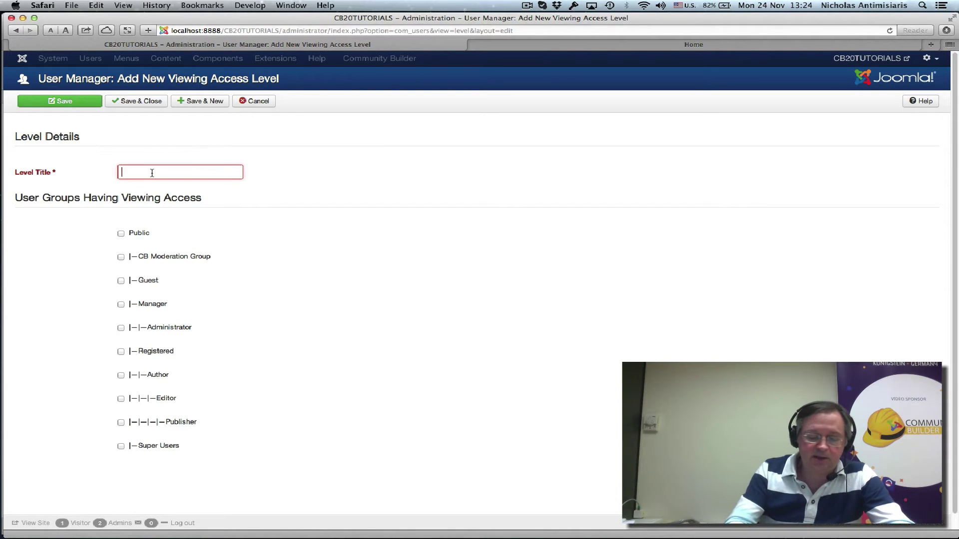
type("CB")
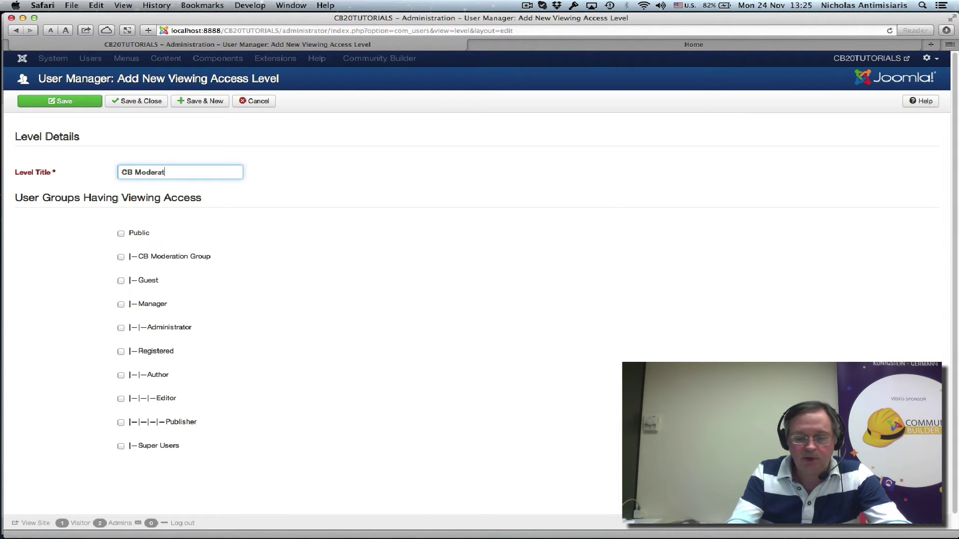
type("Moderaton")
key("BackSpace")
key("BackSpace")
key("BackSpace")
key("BackSpace")
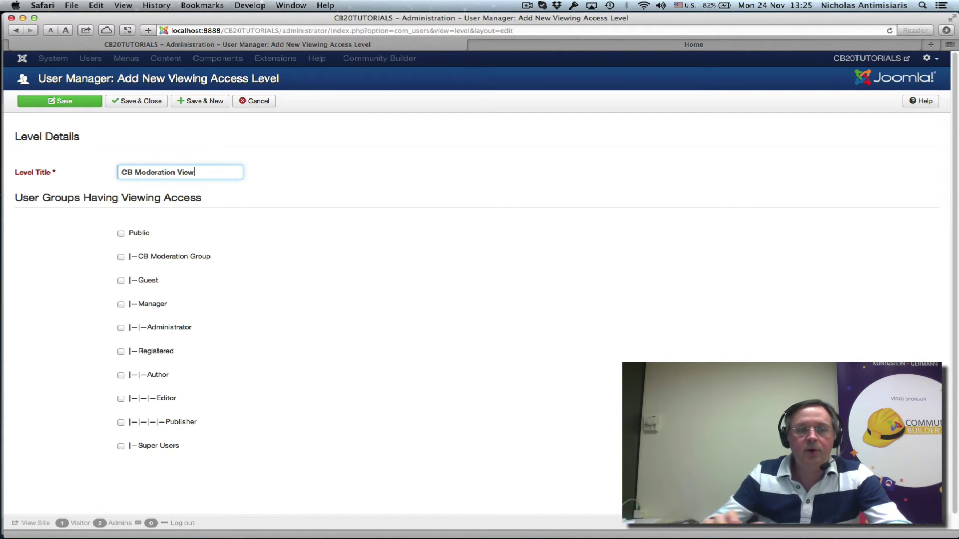
- Grant the level to CB Moderation Group and Super Users and save it
left_click(121, 258)
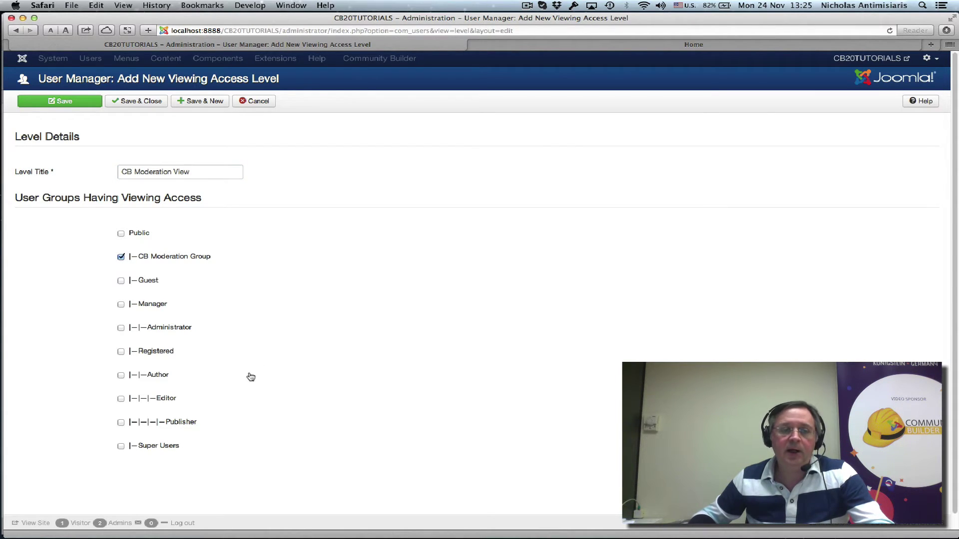
left_click(121, 447)
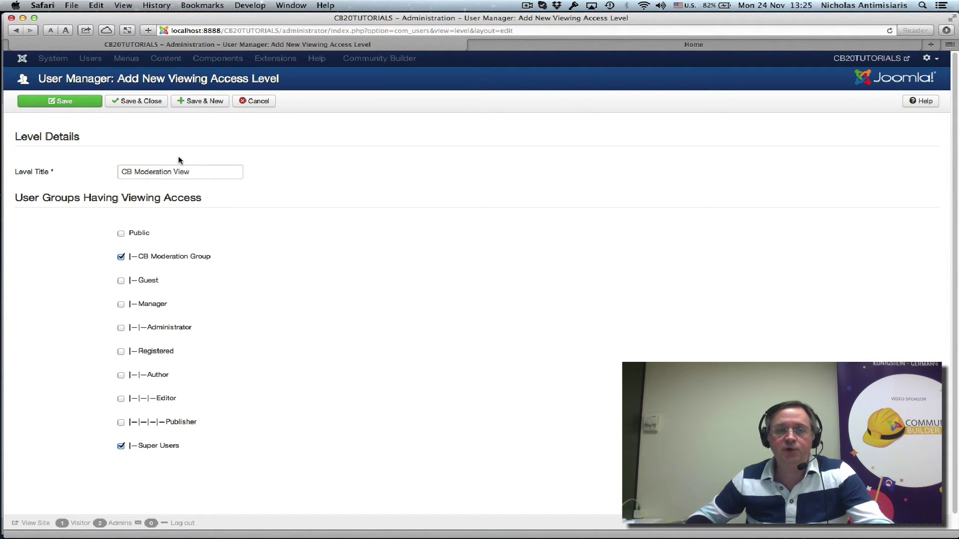
left_click(128, 100)
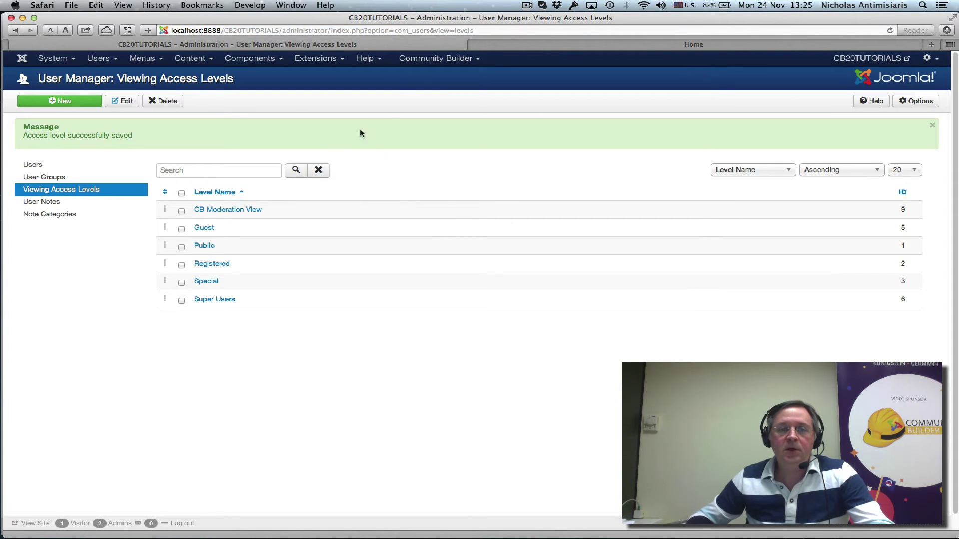
left_click(414, 62)
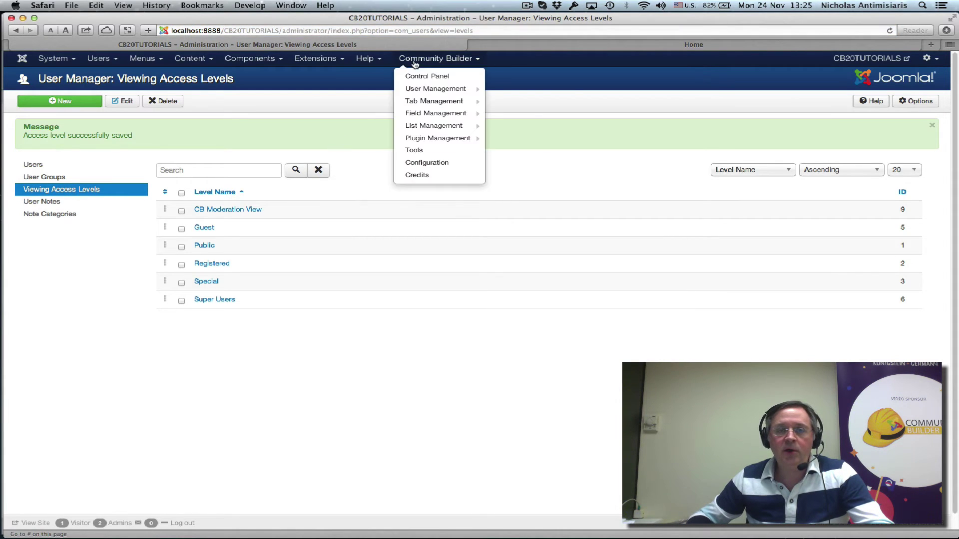
- Add the third Community Builder user to CB Moderation Group alongside Registered, and save
left_click(429, 93)
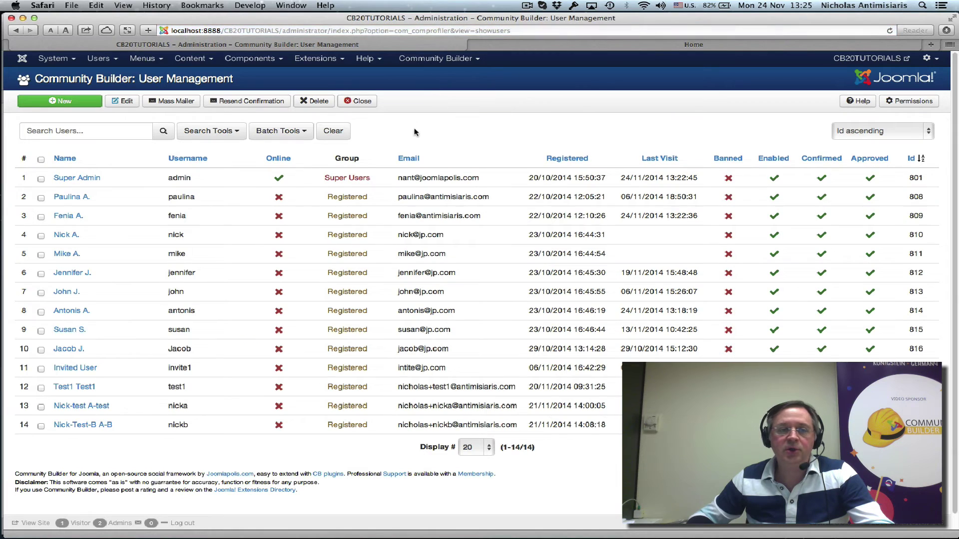
left_click(72, 218)
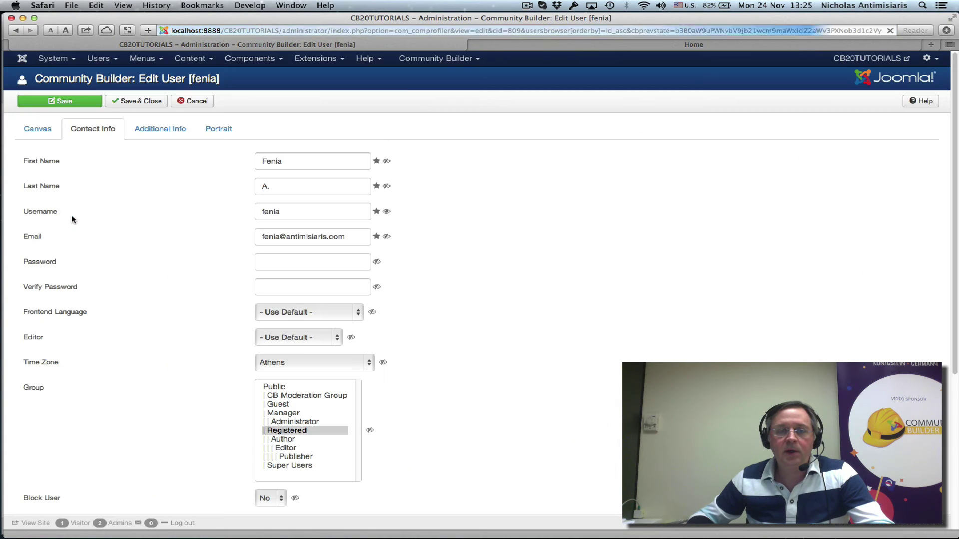
scroll(302, 413, "down", 2)
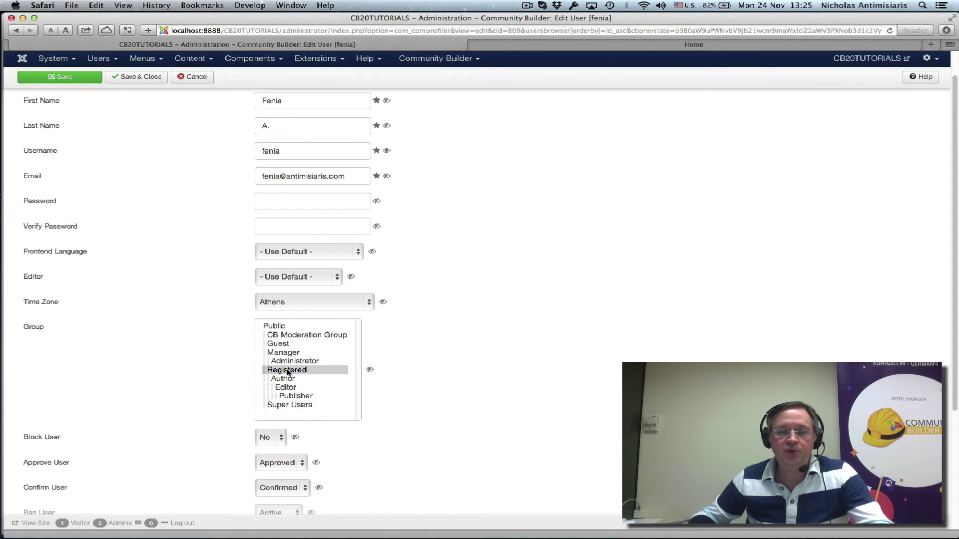
left_click(292, 336, "super")
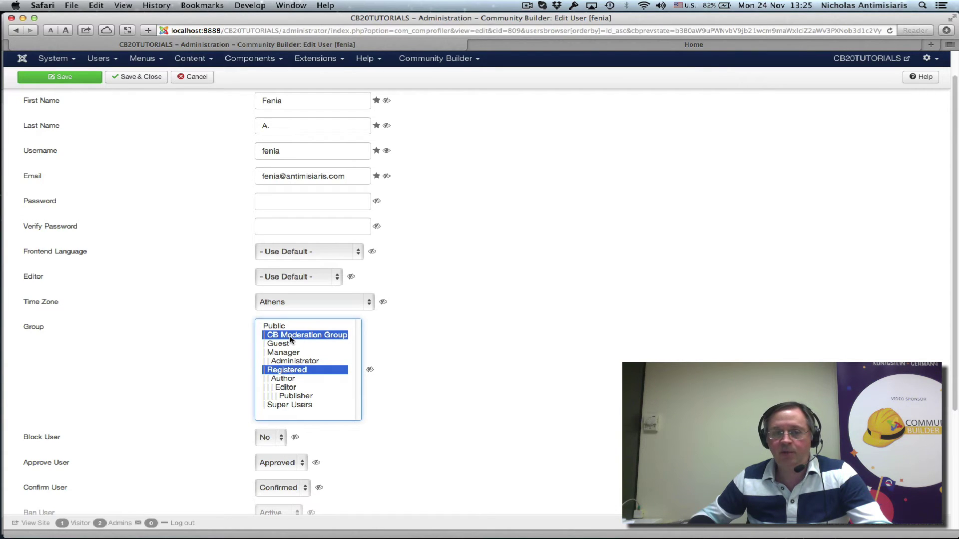
scroll(190, 354, "up", 3)
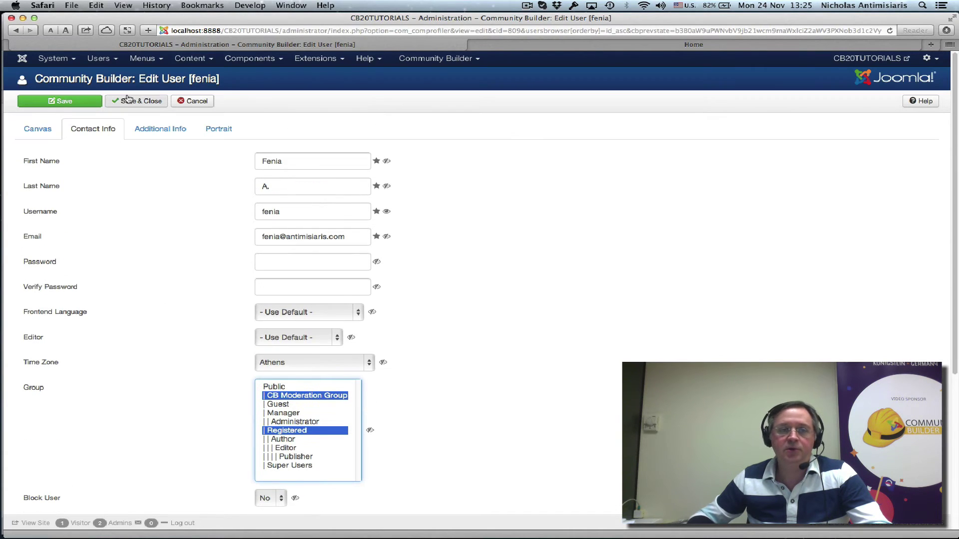
left_click(129, 100)
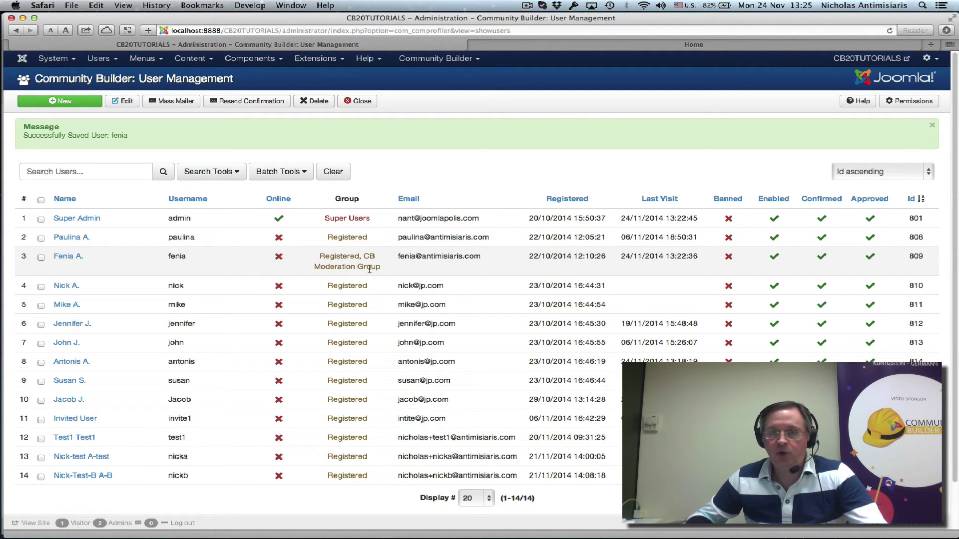
left_click(428, 59)
- Set the Moderators View Access Level to CB Moderation View and save the configuration
left_click(428, 166)
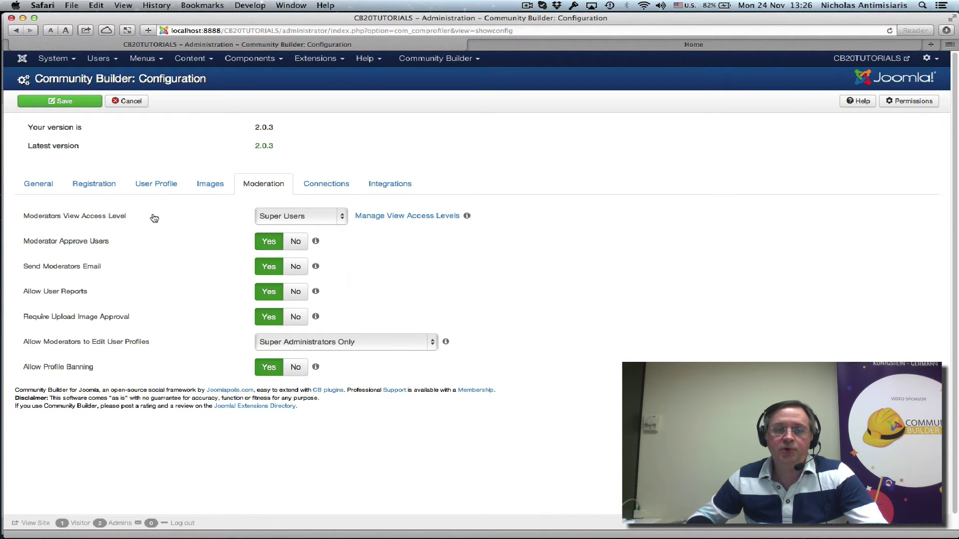
mouse_move(279, 221)
left_click(343, 218)
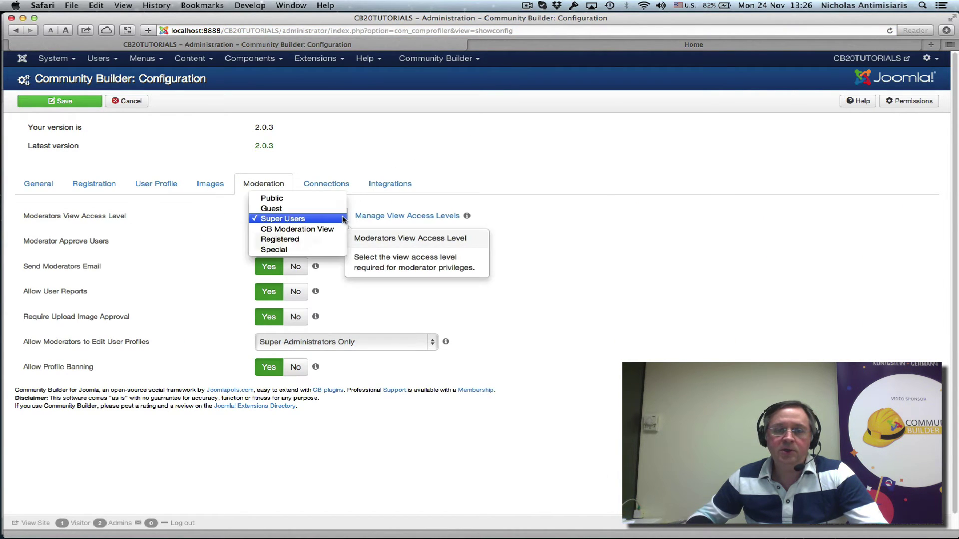
left_click(311, 229)
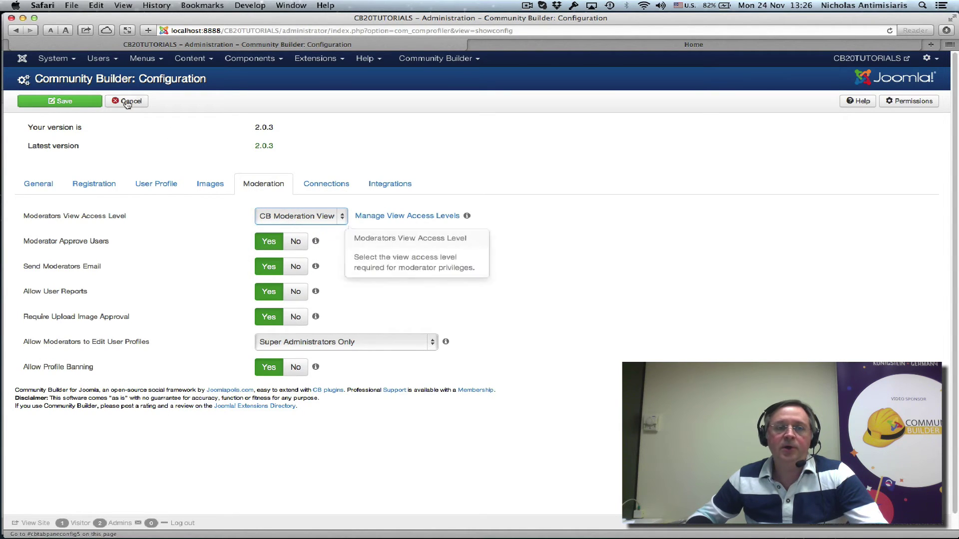
left_click(69, 103)
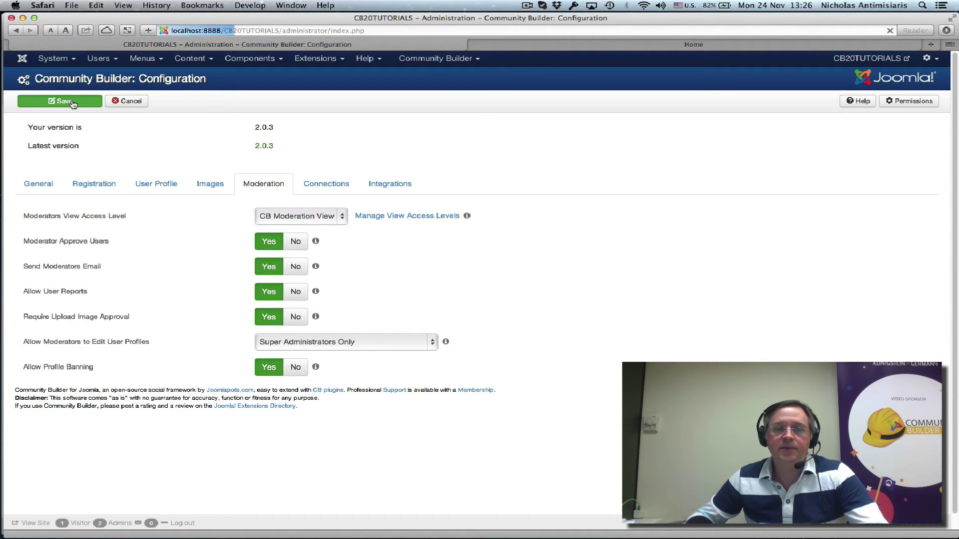
left_click(614, 44)
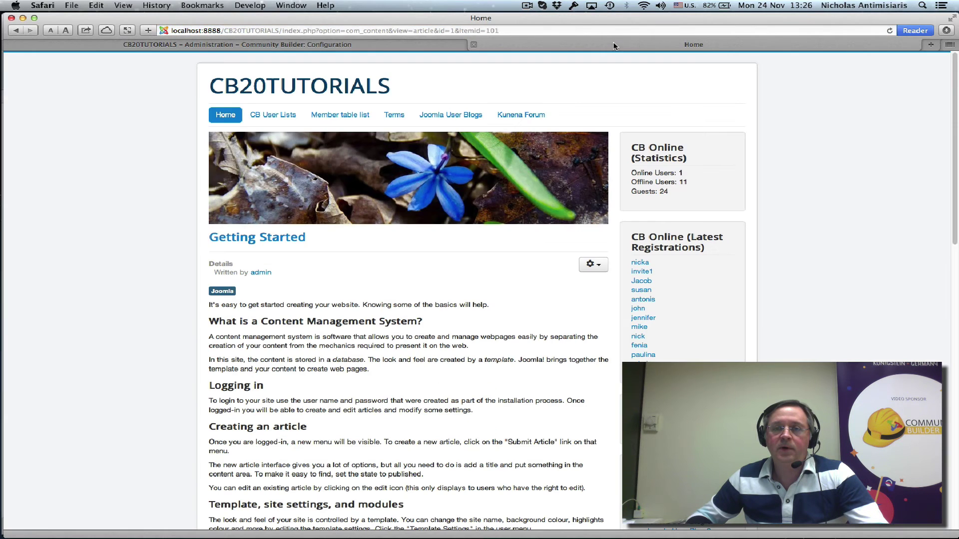
- Load the front end at localhost:8888/CB20TUTORIALS/ and scroll down to the CB Workflows module
scroll(455, 410, "down", 3)
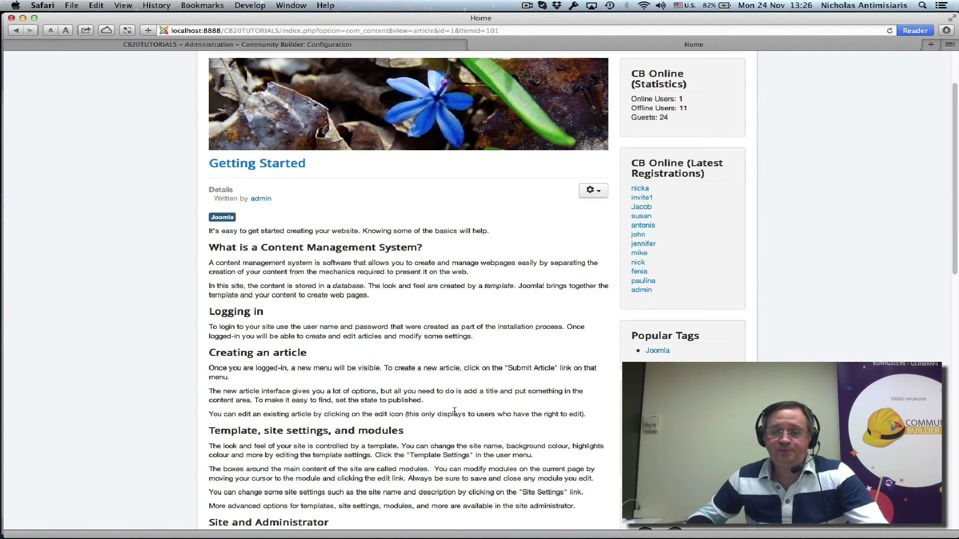
scroll(455, 411, "up", 3)
scroll(455, 410, "down", 8)
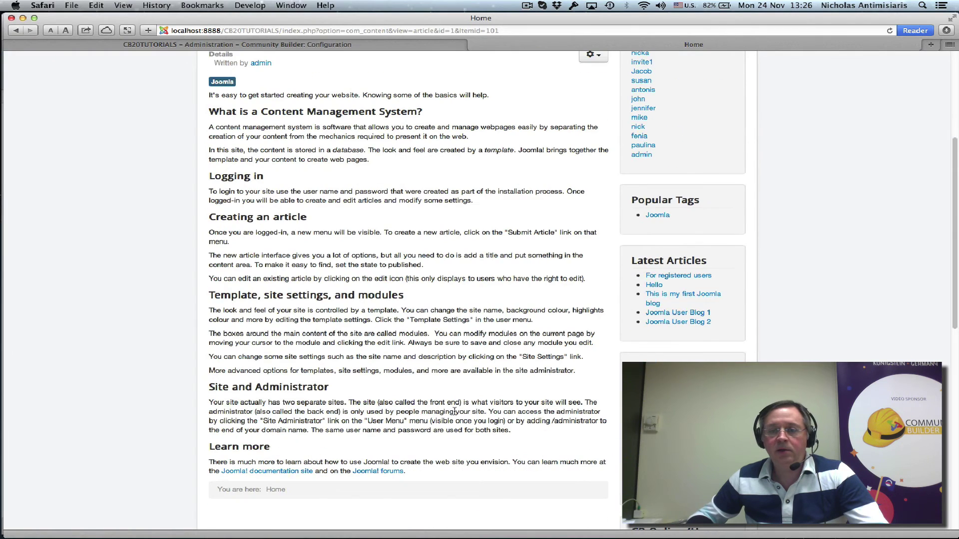
left_click_drag(498, 31, 282, 31)
key("BackSpace")
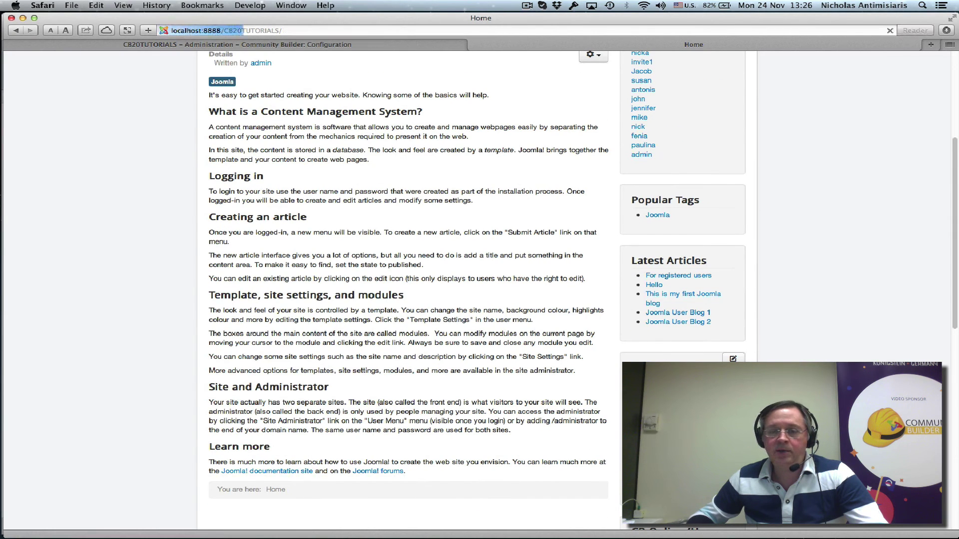
key("Return")
scroll(409, 289, "down", 5)
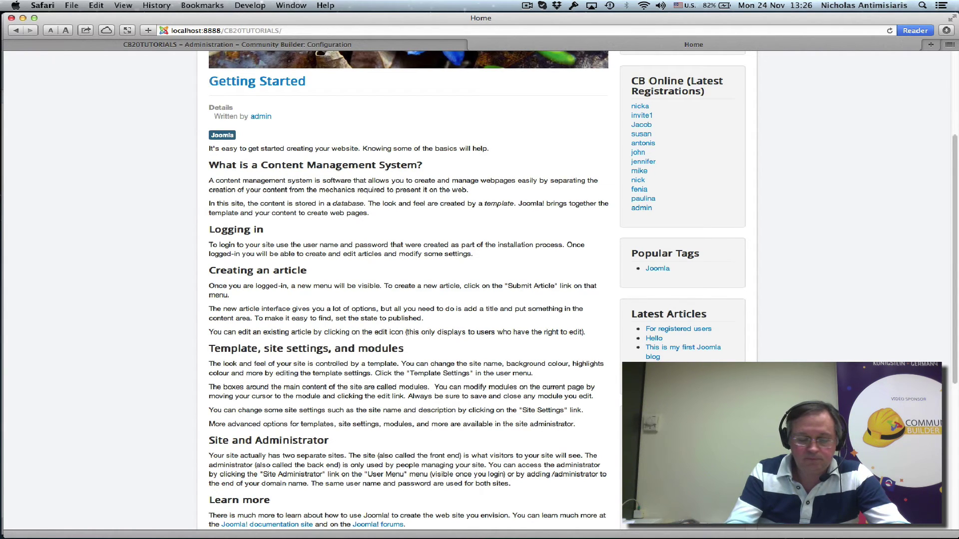
key("super+bracketleft")
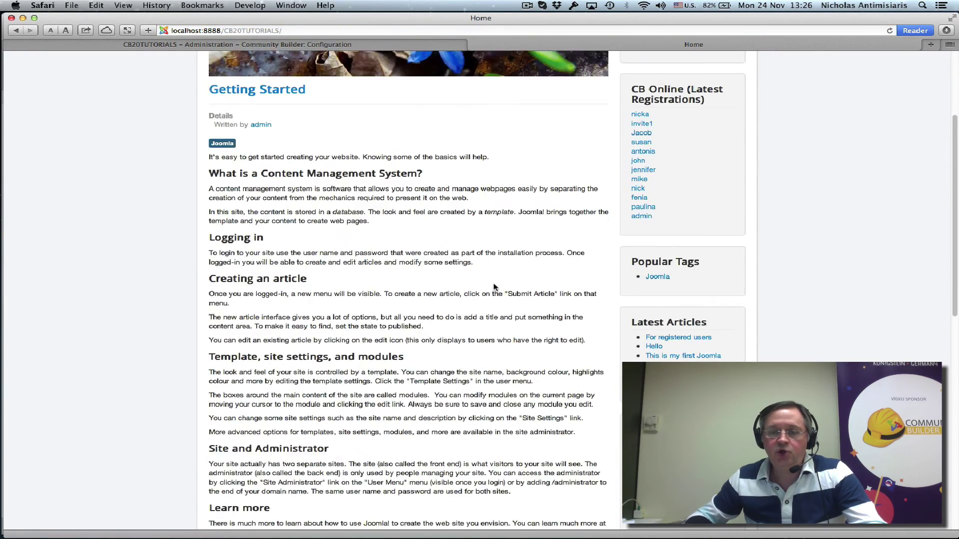
scroll(493, 287, "down", 10)
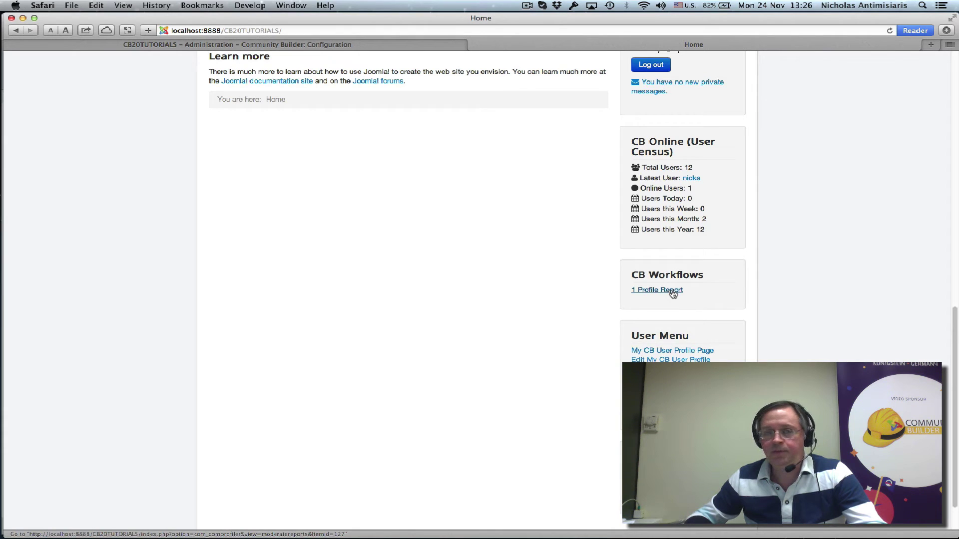
- Open the reported user's profile from the '1 Profile Report' link in CB Workflows
left_click(673, 292)
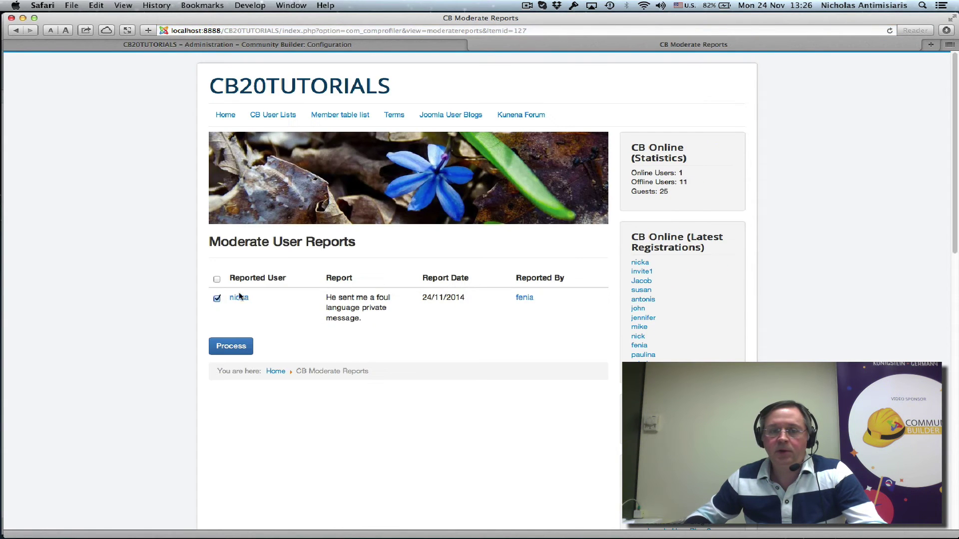
left_click(238, 299)
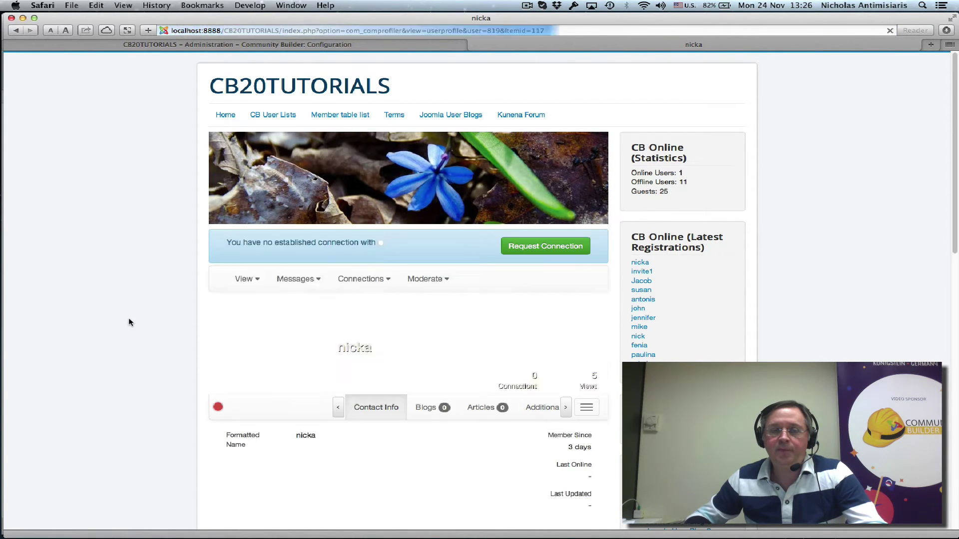
scroll(129, 322, "down", 3)
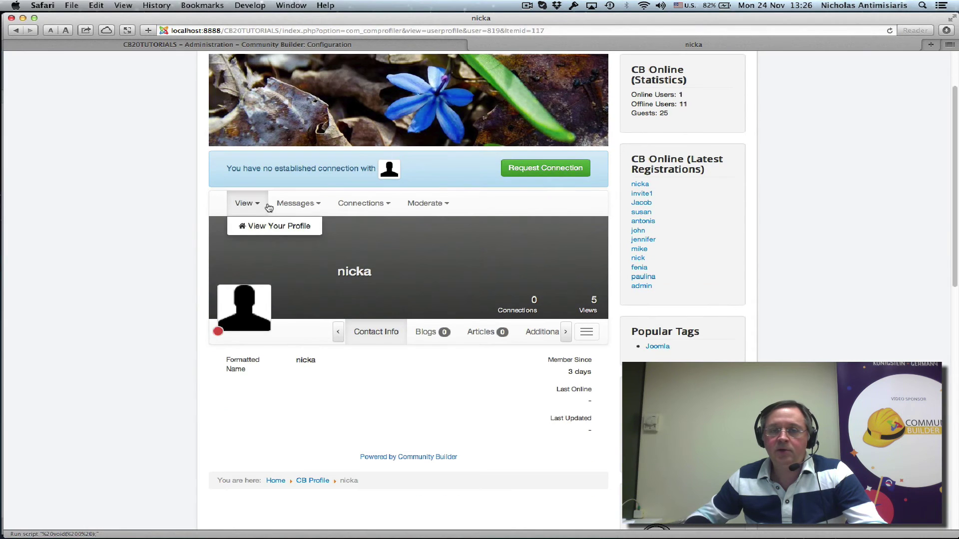
mouse_move(397, 202)
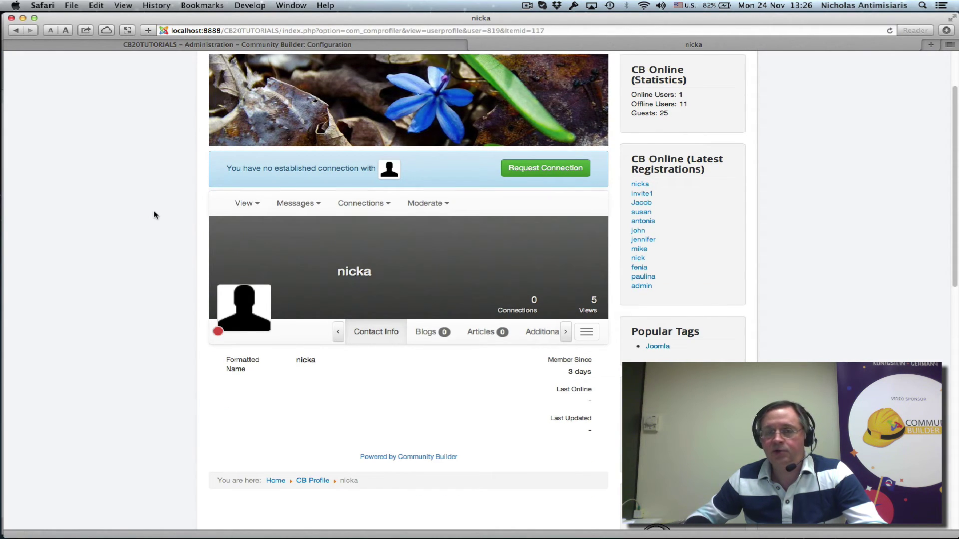
left_click(172, 46)
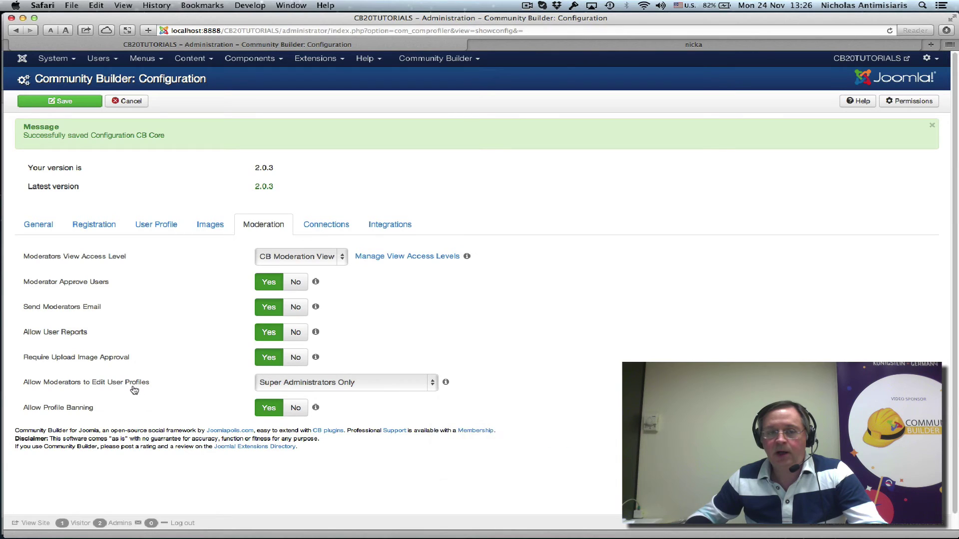
- Set Allow Moderators to Edit User Profiles to 'Moderators and Levels Above', save, and reload the profile
mouse_move(269, 392)
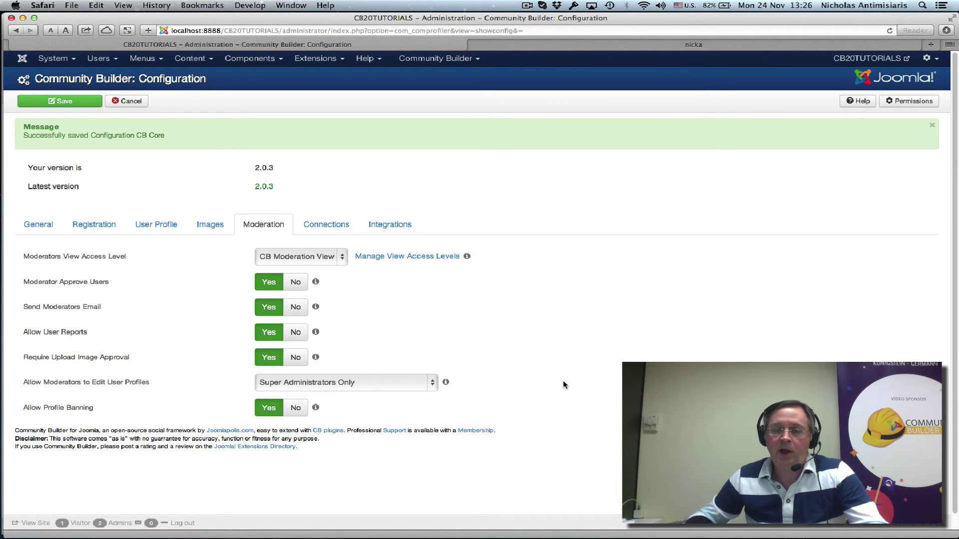
left_click(431, 382)
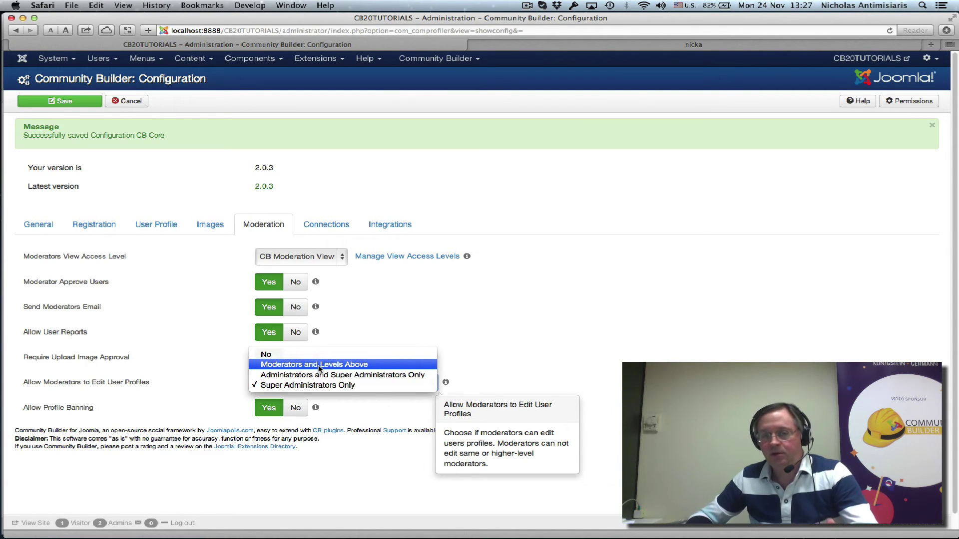
left_click(320, 369)
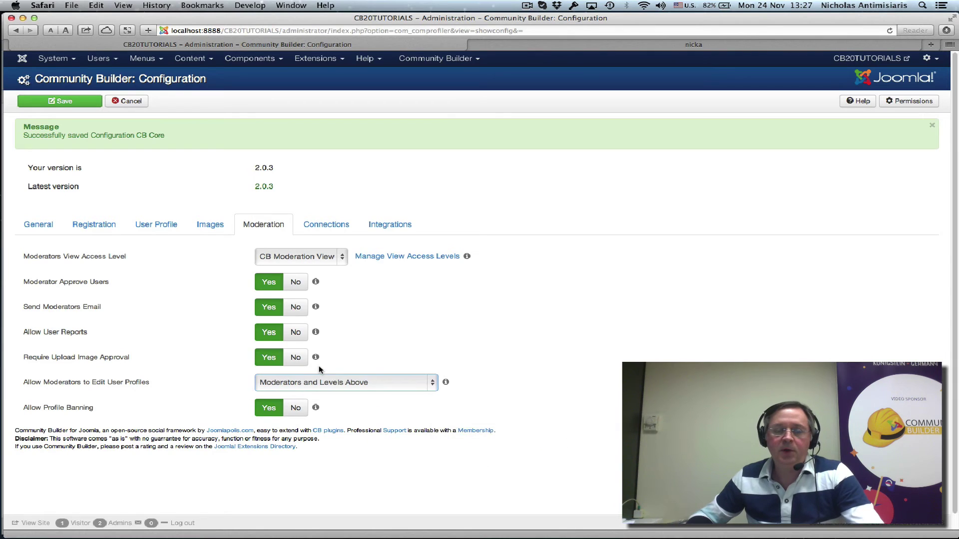
left_click(70, 100)
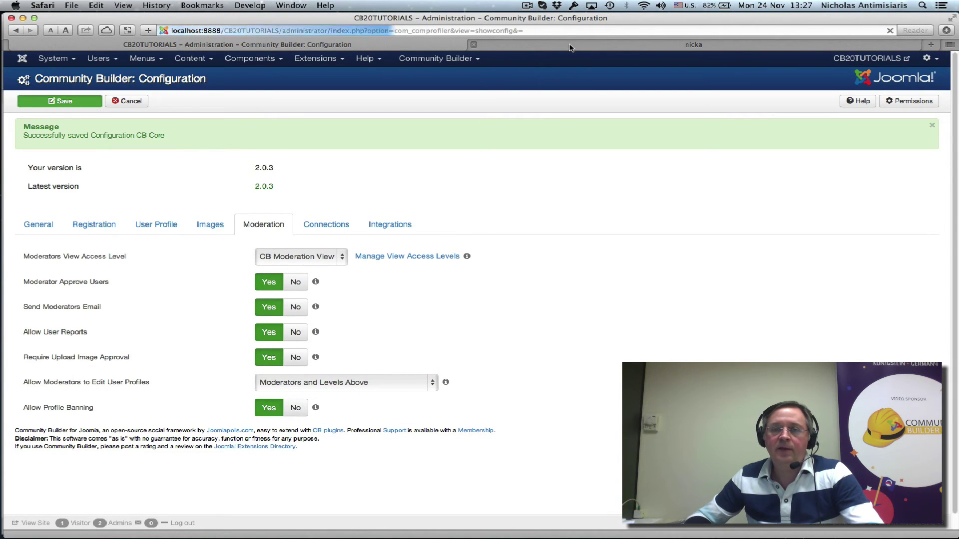
left_click(571, 46)
left_click(889, 31)
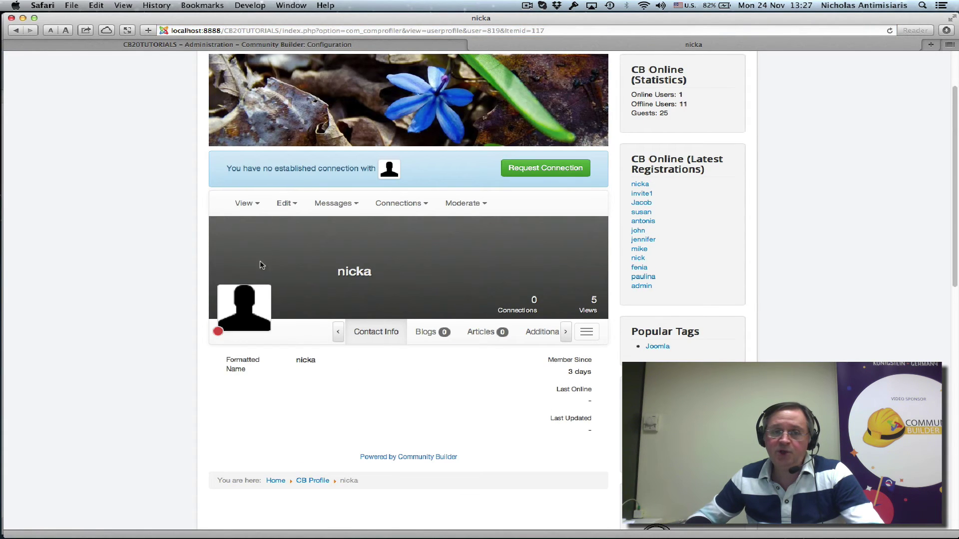
- Try Edit > Update user profile on the reported user and note the higher-level-users error
left_click(289, 204)
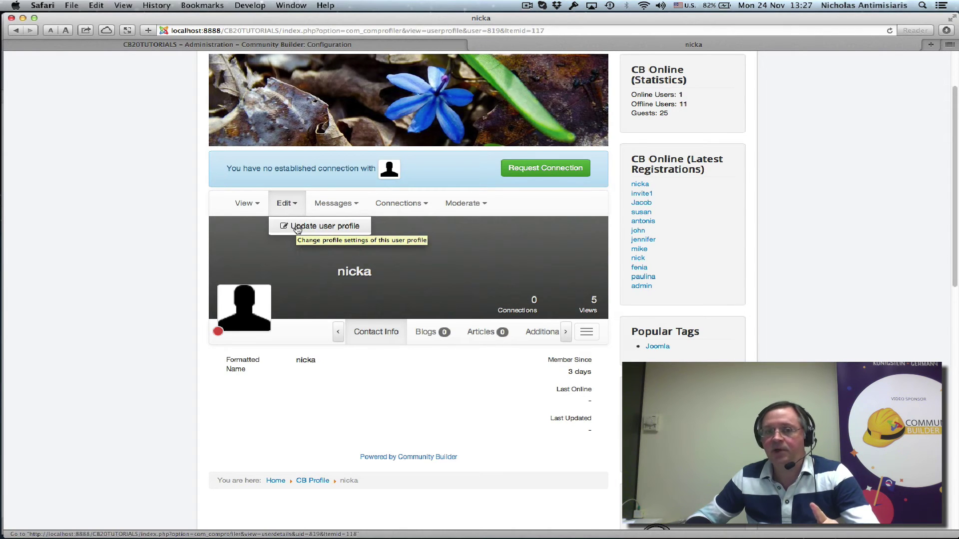
left_click(297, 227)
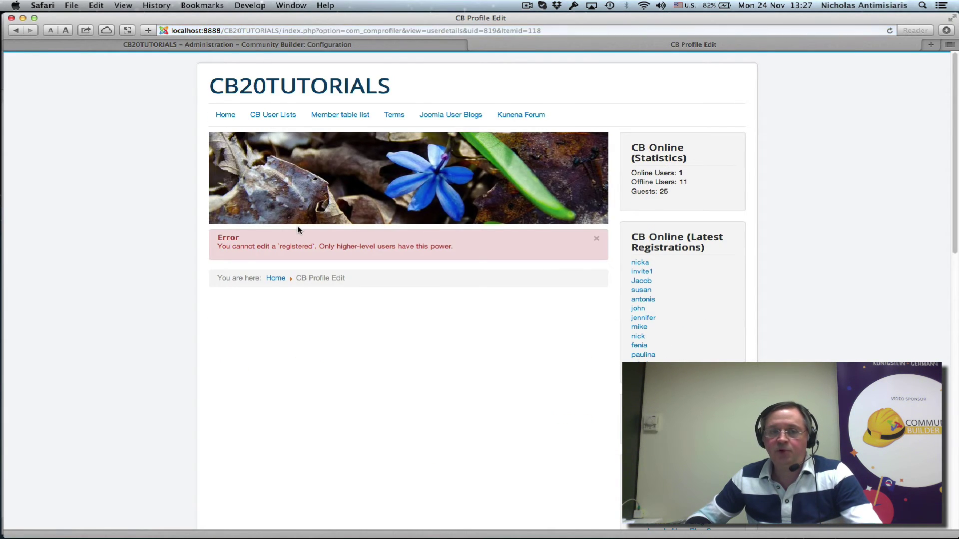
left_click_drag(218, 239, 462, 248)
left_click(340, 254)
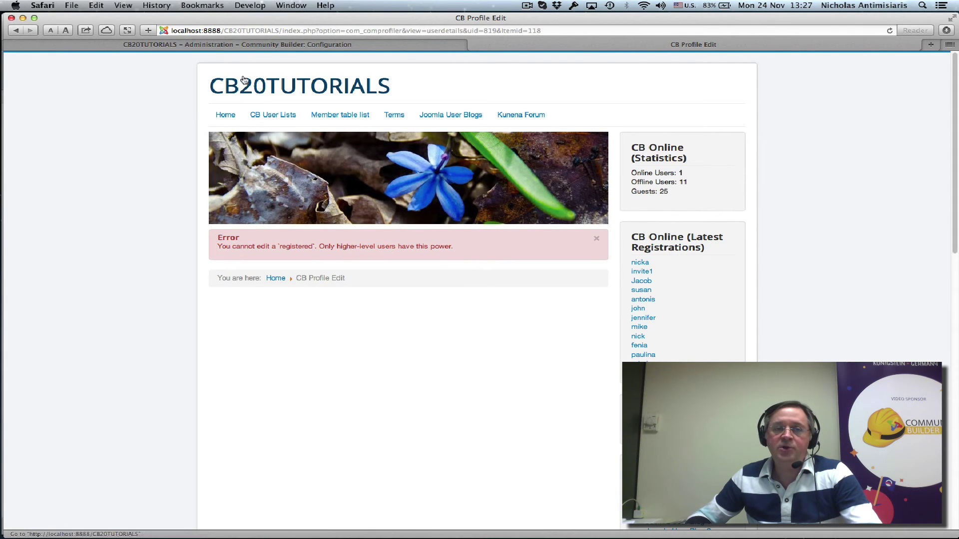
left_click(238, 44)
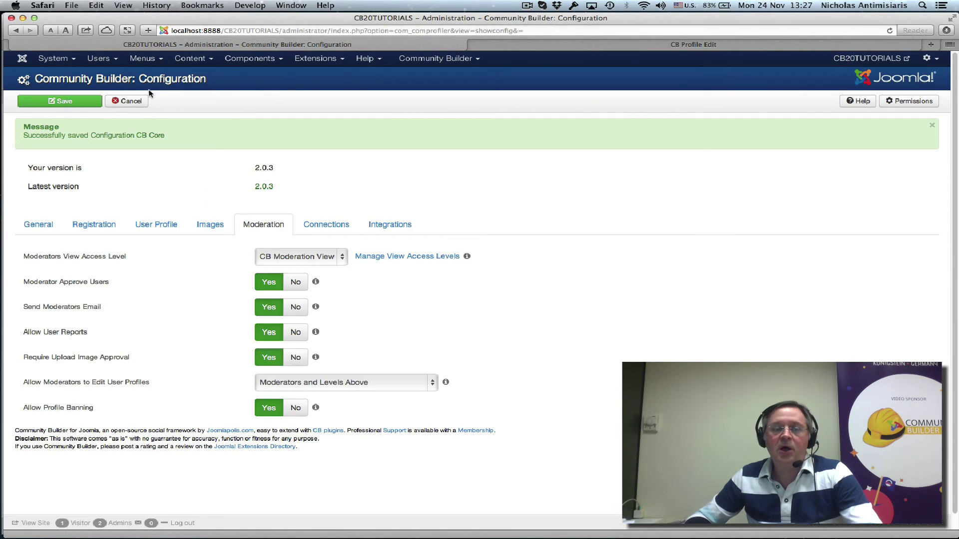
- Open the Community Builder user permissions for CB Moderation Group
left_click(130, 102)
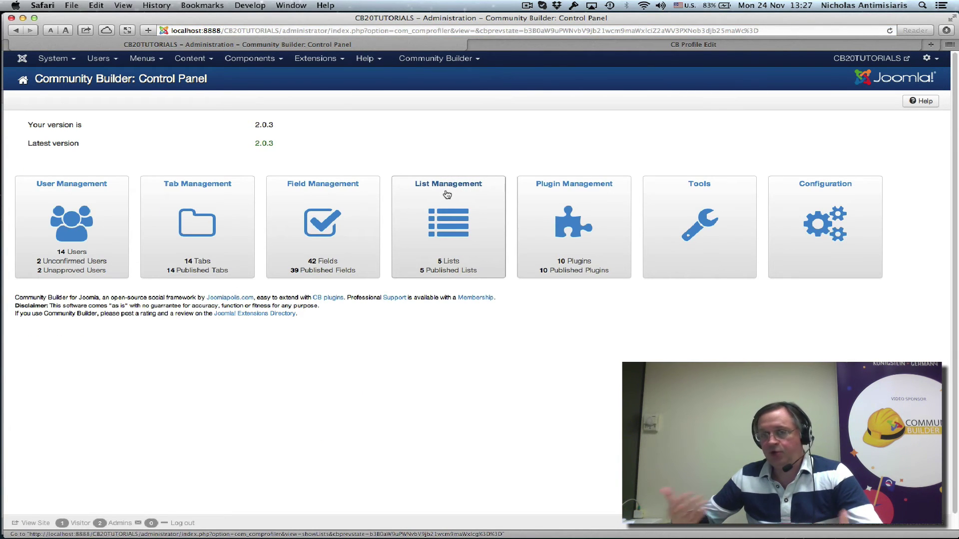
left_click(457, 59)
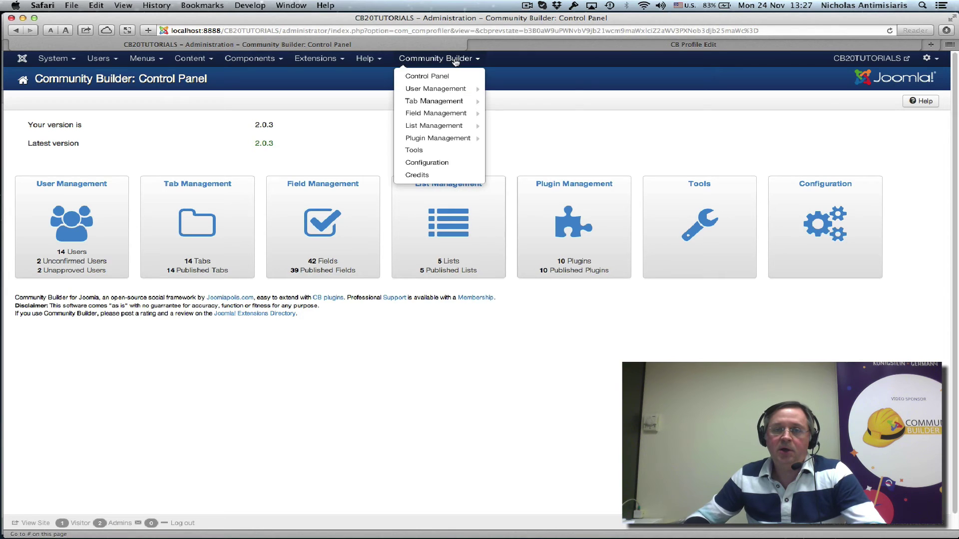
left_click(446, 90)
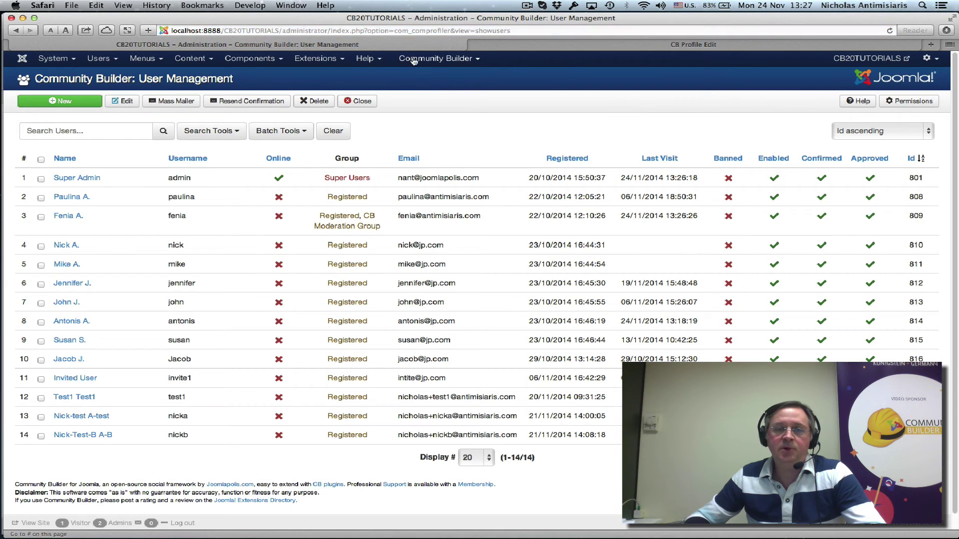
left_click(905, 102)
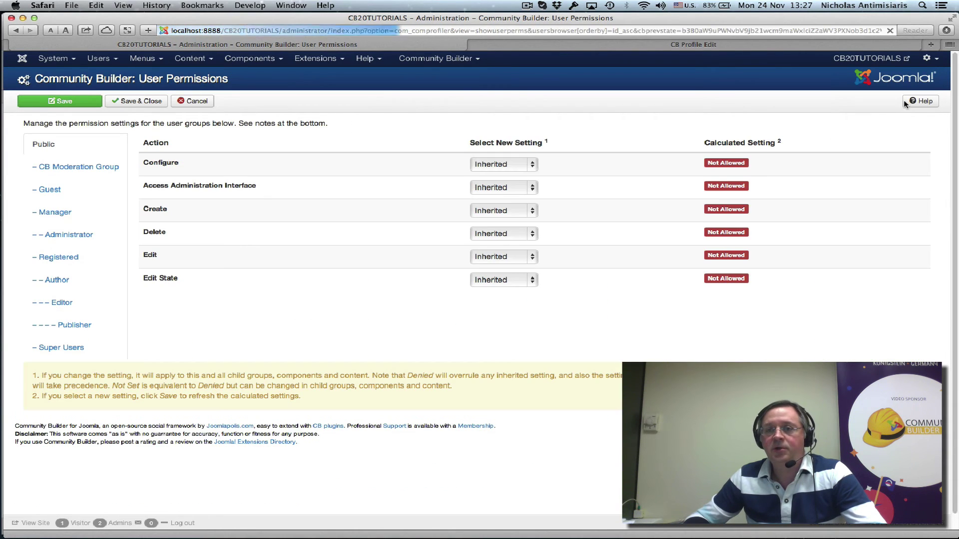
left_click(65, 172)
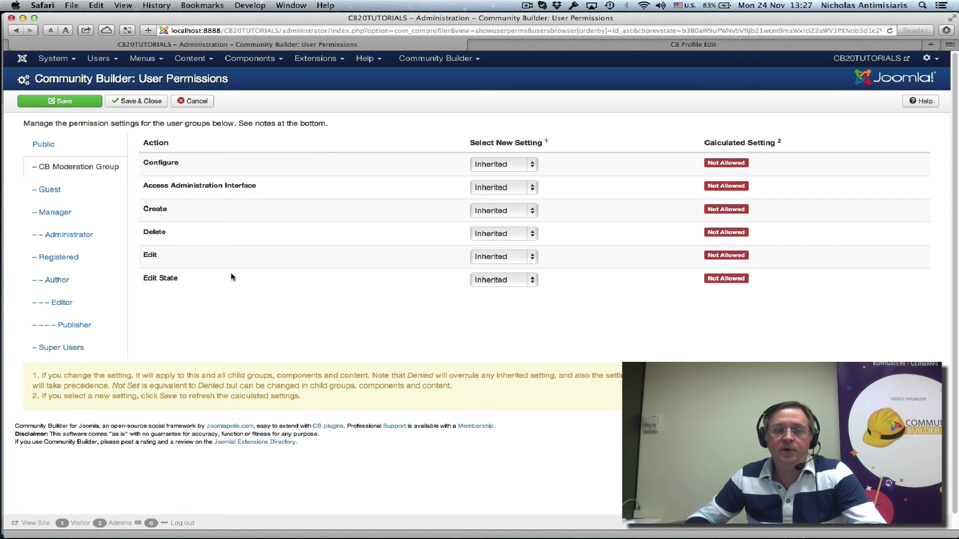
- Set Edit State, Edit and Access Administration Interface to Allowed, then save and close
left_click(534, 280)
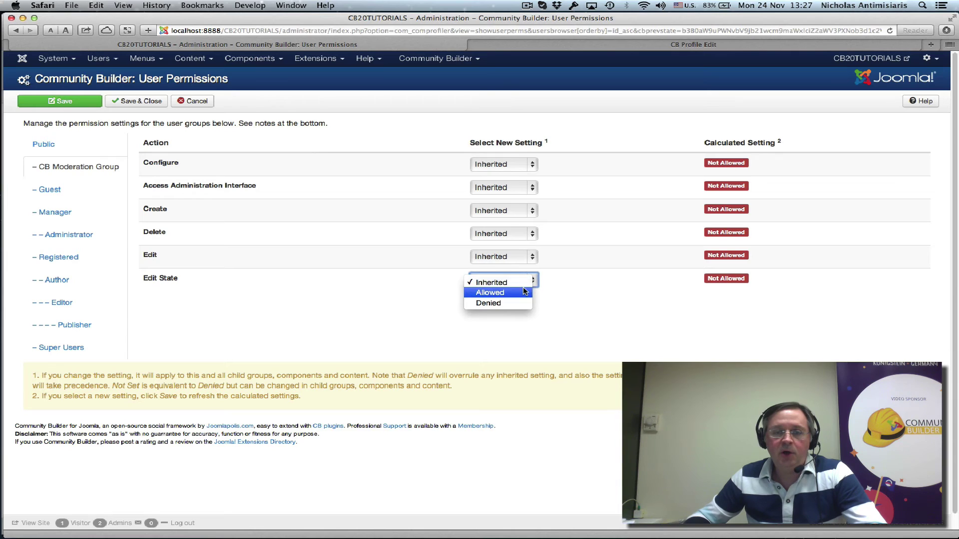
left_click(523, 292)
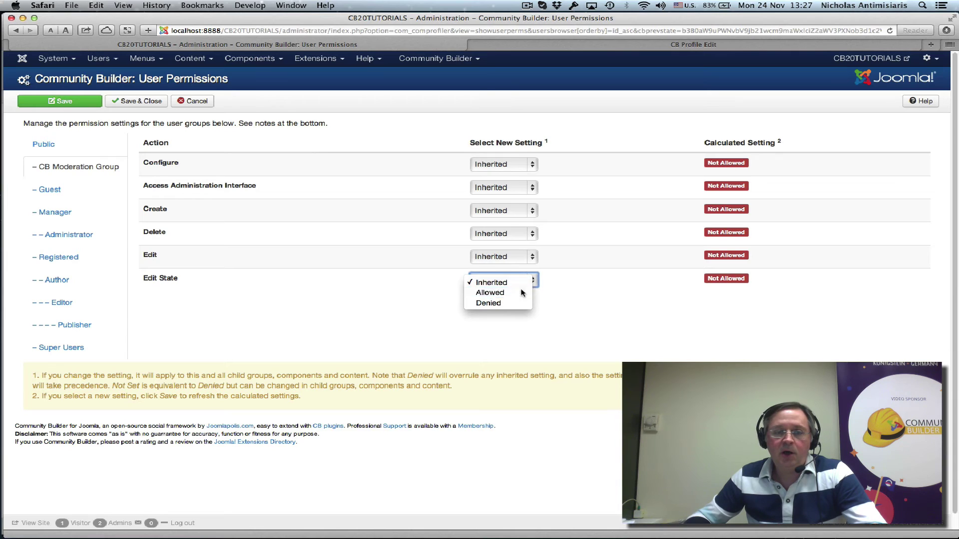
left_click(524, 261)
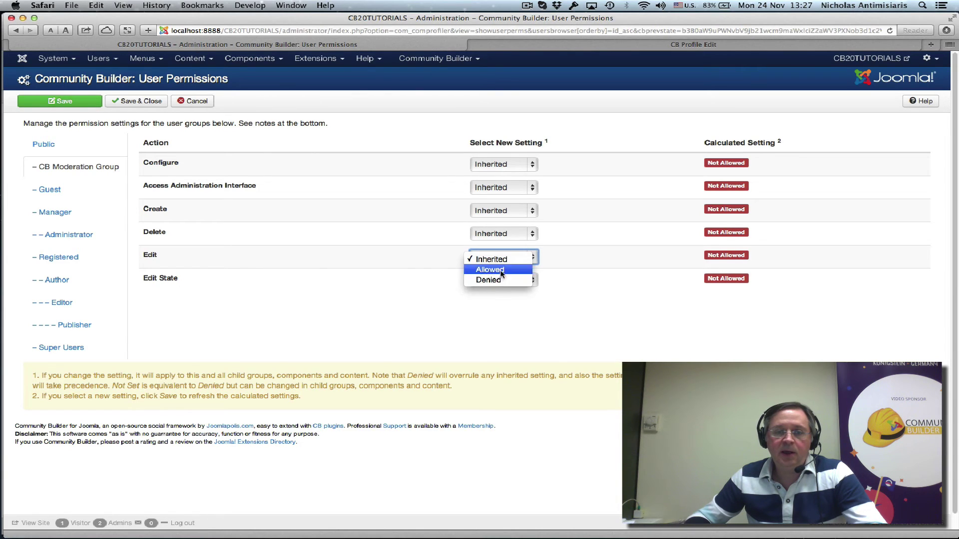
left_click(501, 273)
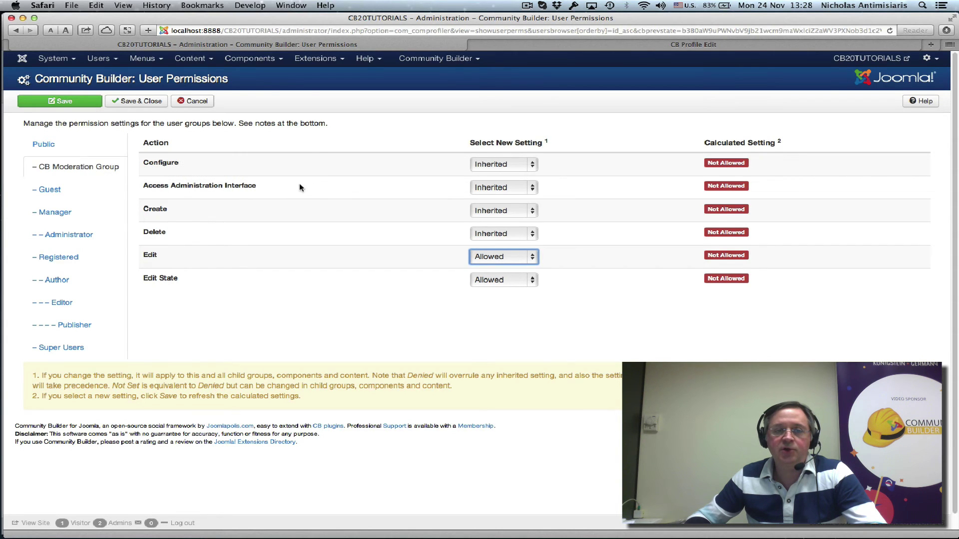
left_click(495, 189)
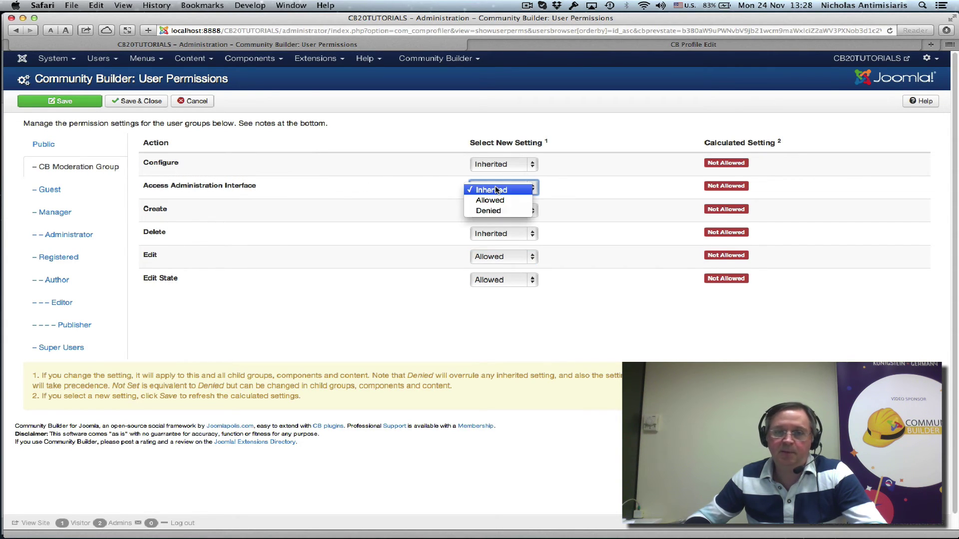
left_click(494, 201)
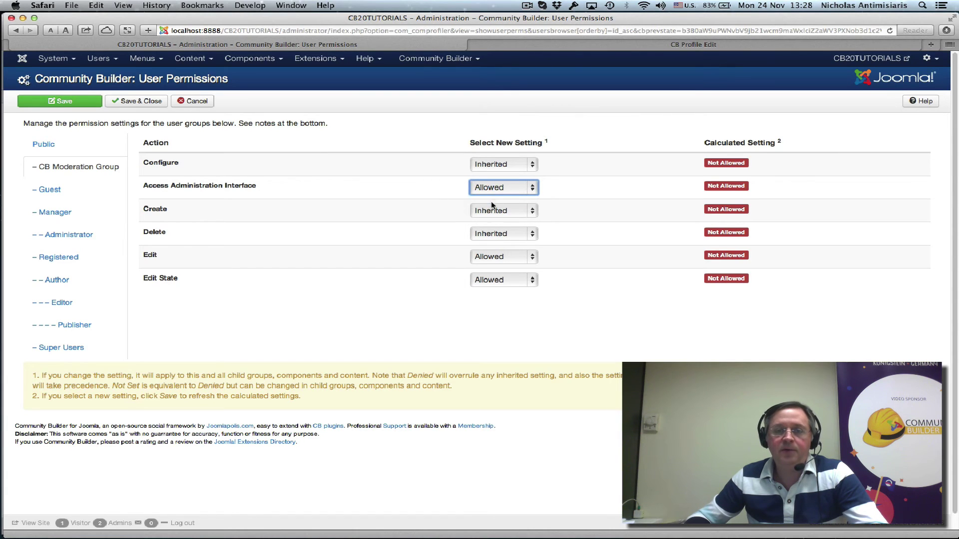
left_click(129, 102)
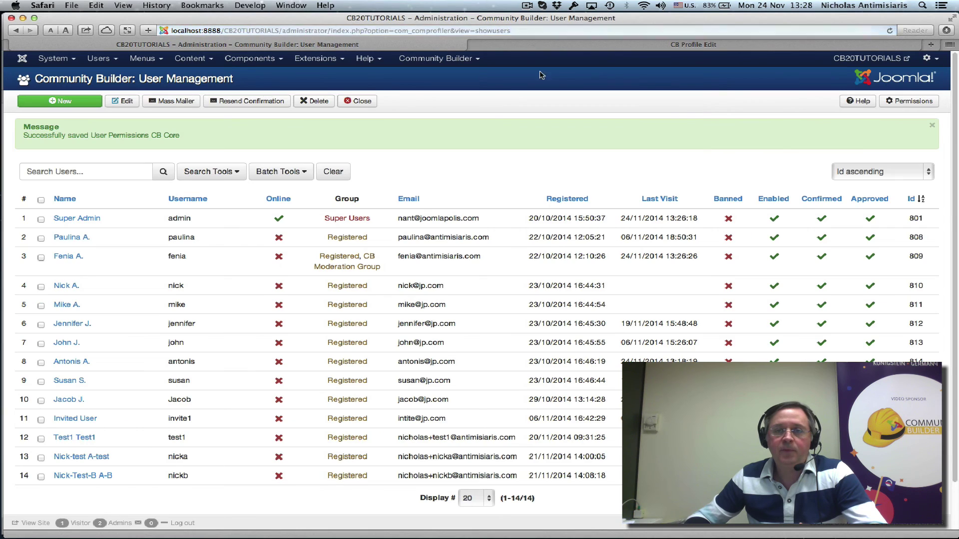
left_click(591, 42)
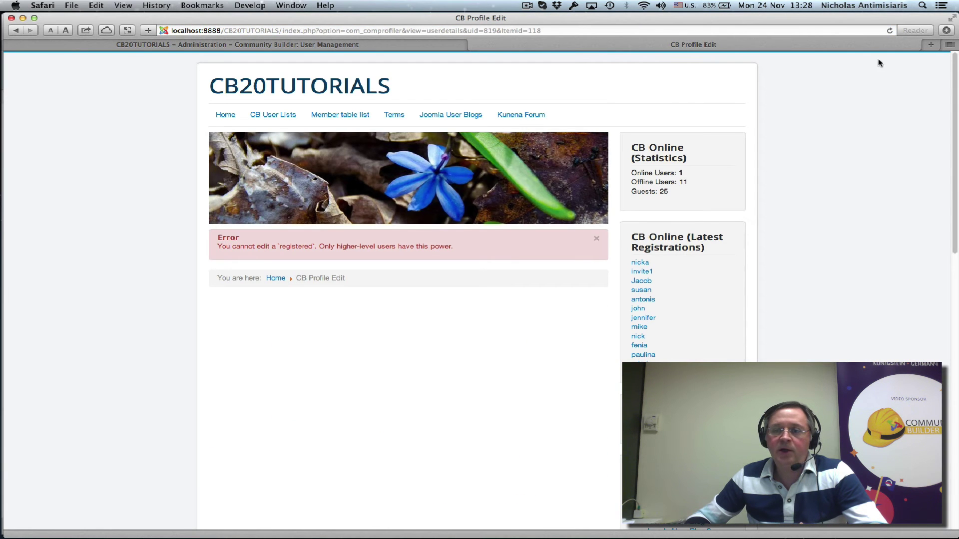
- On the site, open the test user's profile and choose Edit > Update user profile as moderator
scroll(823, 325, "down", 3)
left_click(635, 196)
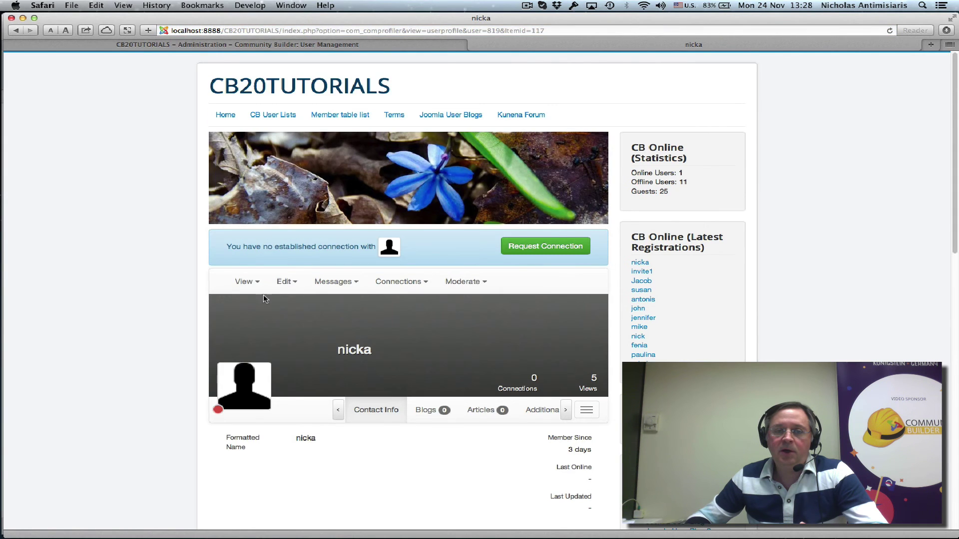
left_click(282, 283)
left_click(294, 305)
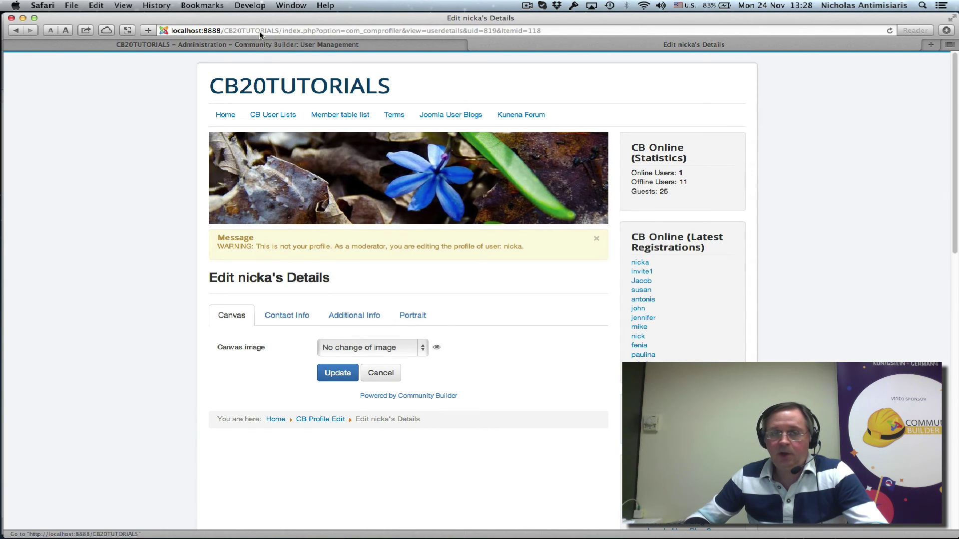
left_click(257, 45)
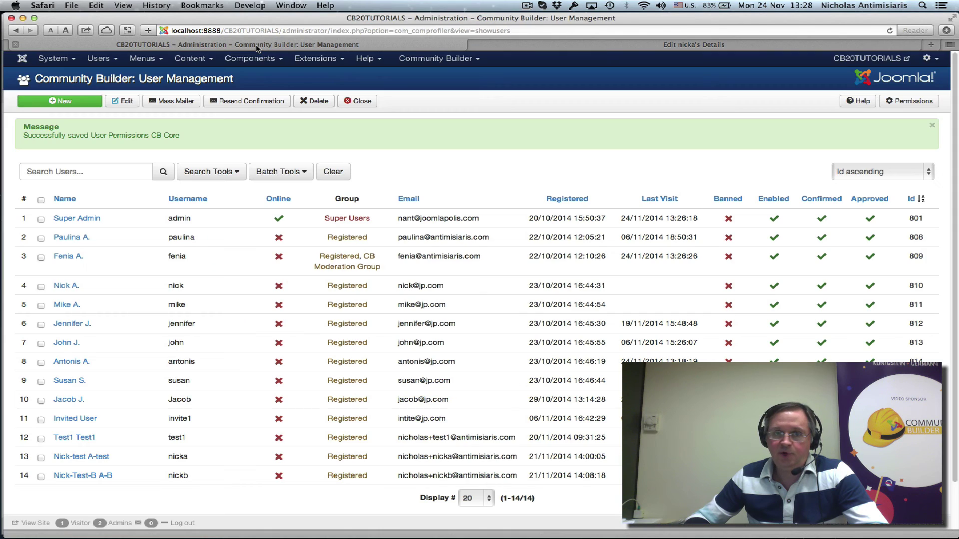
- Confirm the CB Moderation View access level still includes CB Moderation Group and Super Users, then close it unchanged
left_click(105, 61)
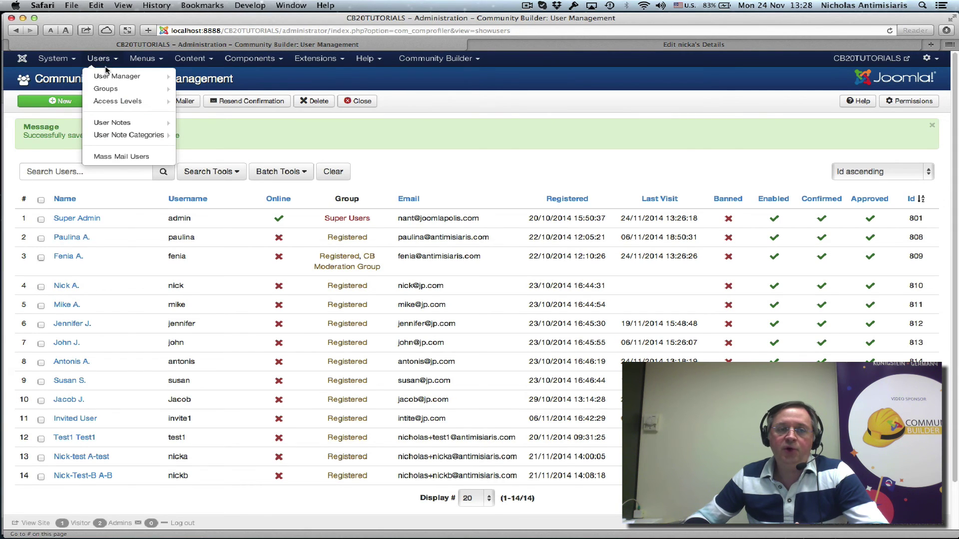
left_click(111, 90)
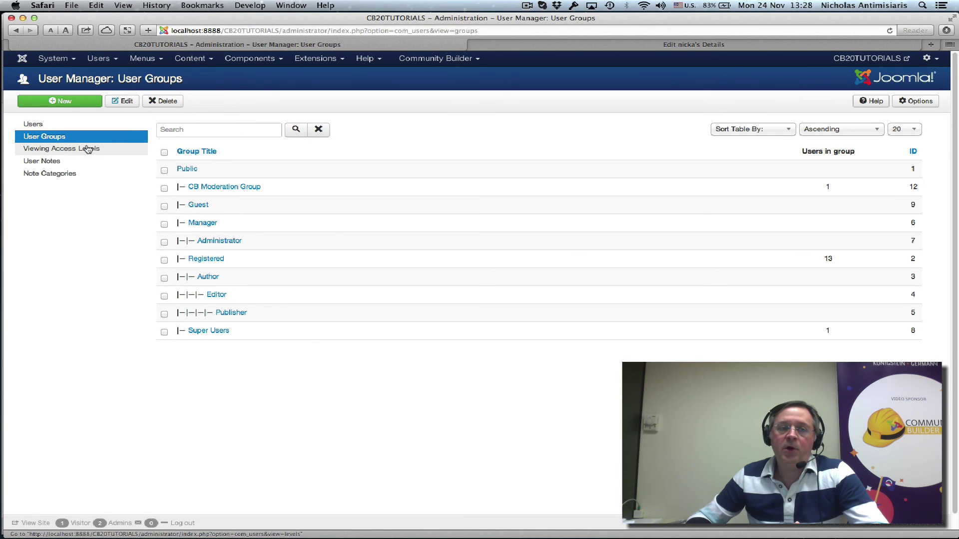
left_click(70, 150)
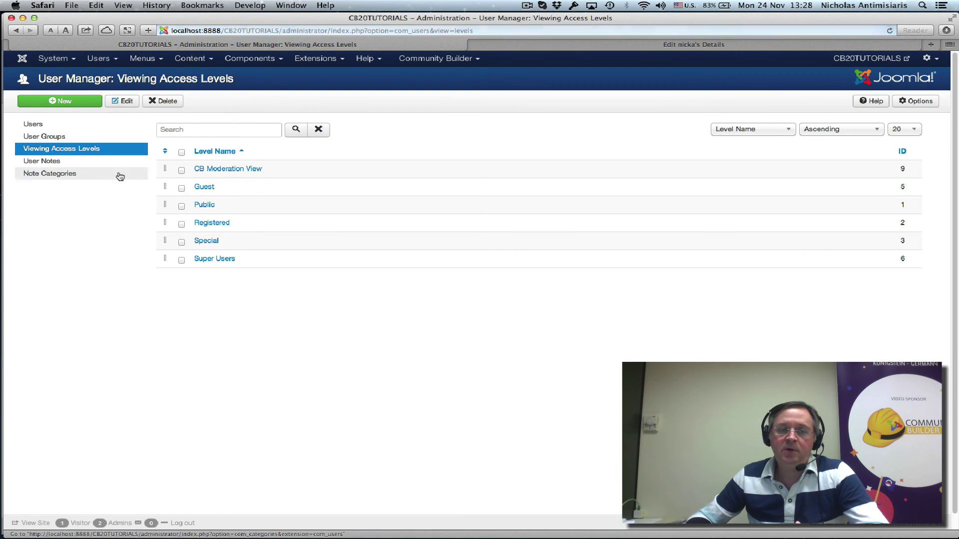
left_click(241, 172)
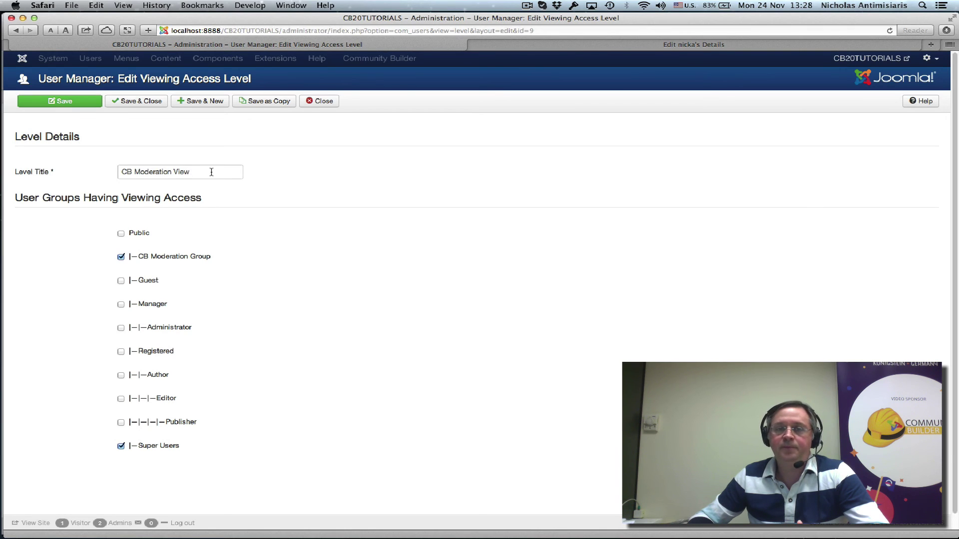
left_click(323, 101)
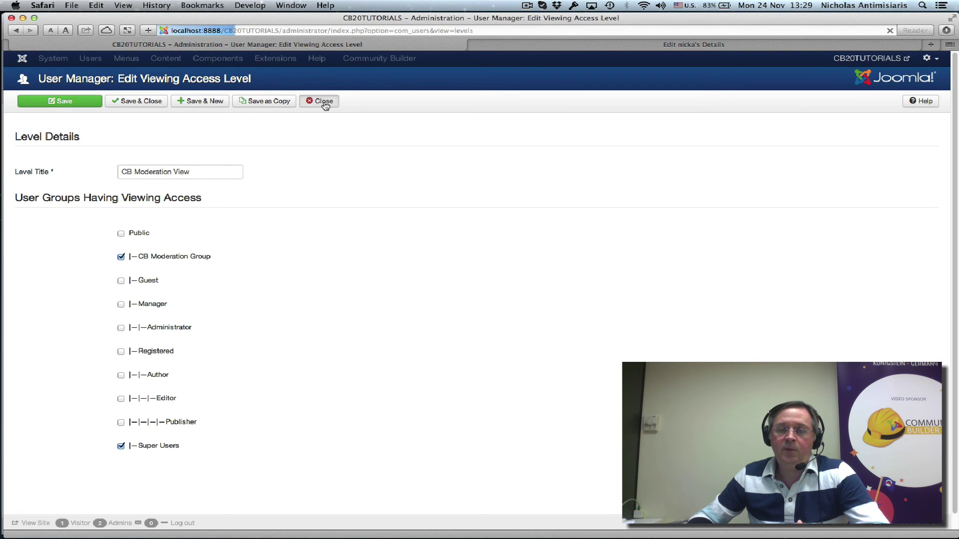
left_click(407, 59)
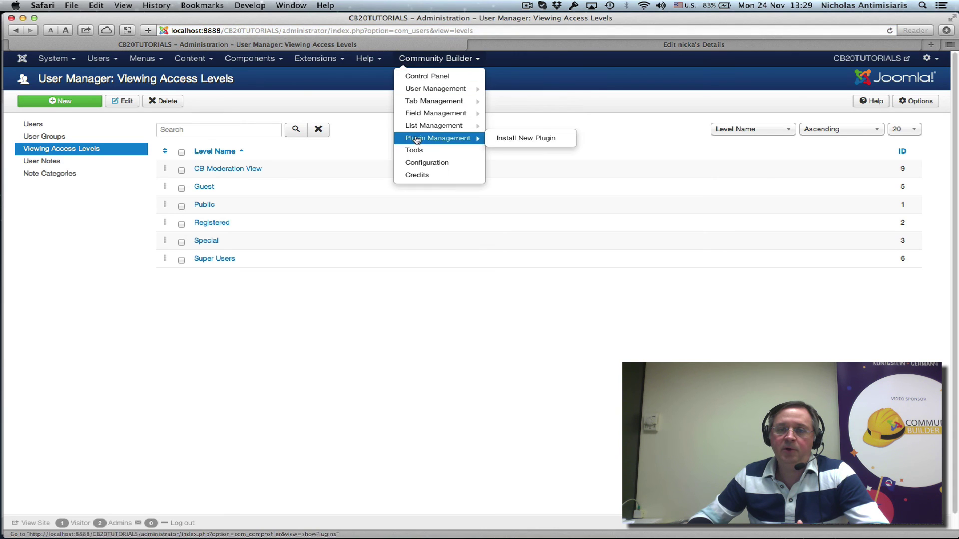
- Review the Moderation tab of Community Builder Configuration, then return to the User Management list of 14 users
left_click(417, 162)
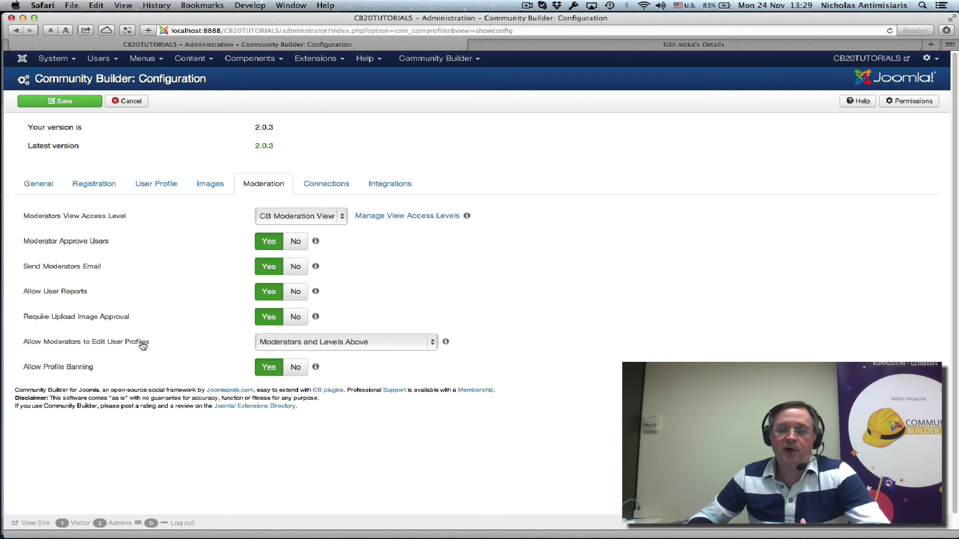
mouse_move(261, 350)
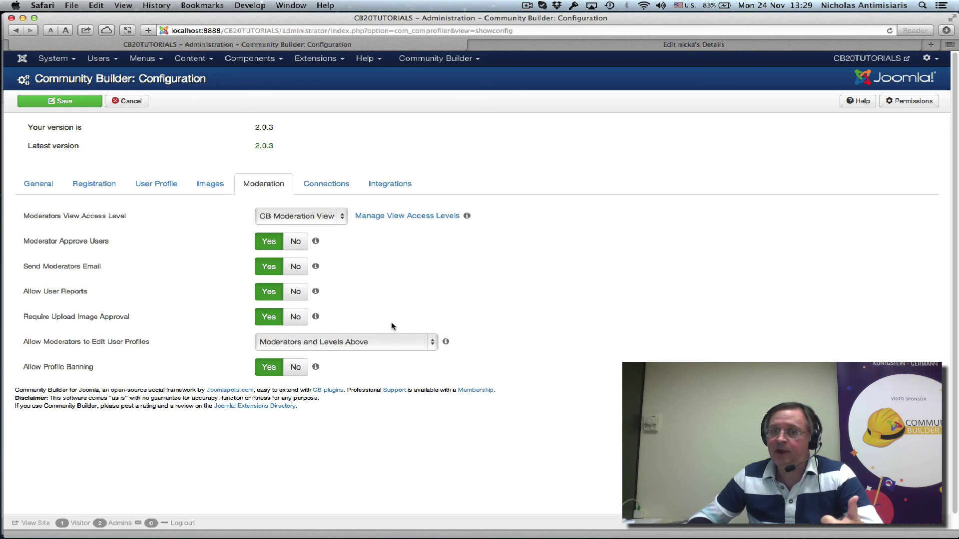
left_click(419, 60)
left_click(427, 90)
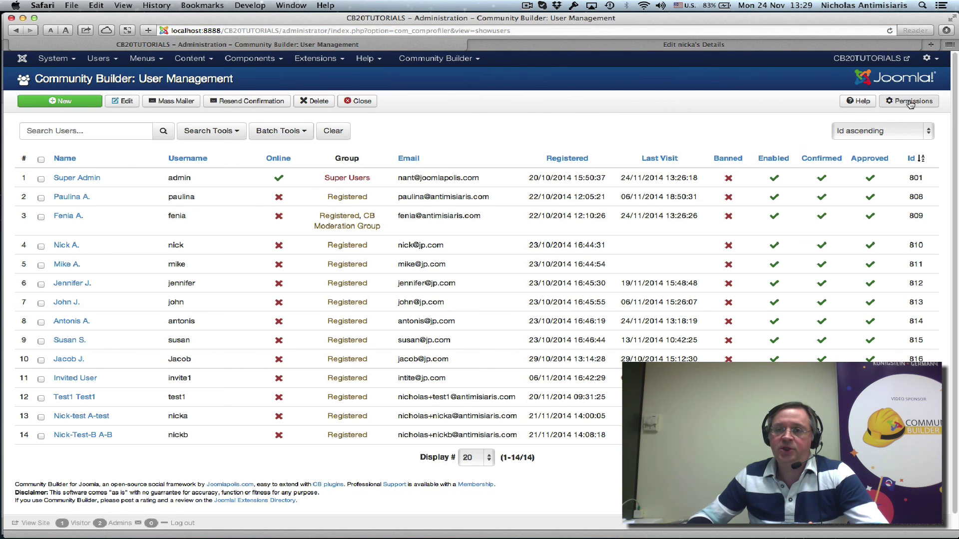
- Show CB Moderation Group's user permissions: Access Administration Interface, Edit and Edit State allowed
left_click(909, 101)
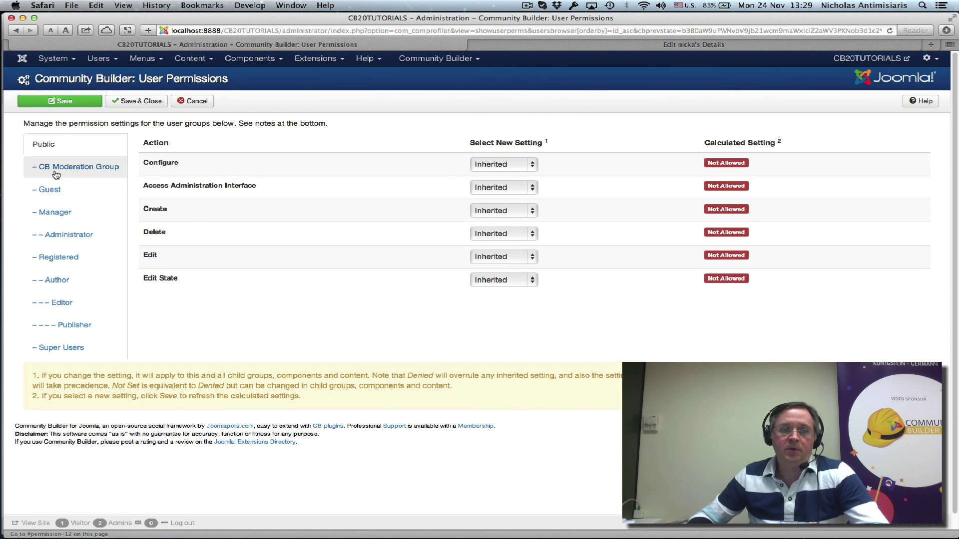
left_click(56, 172)
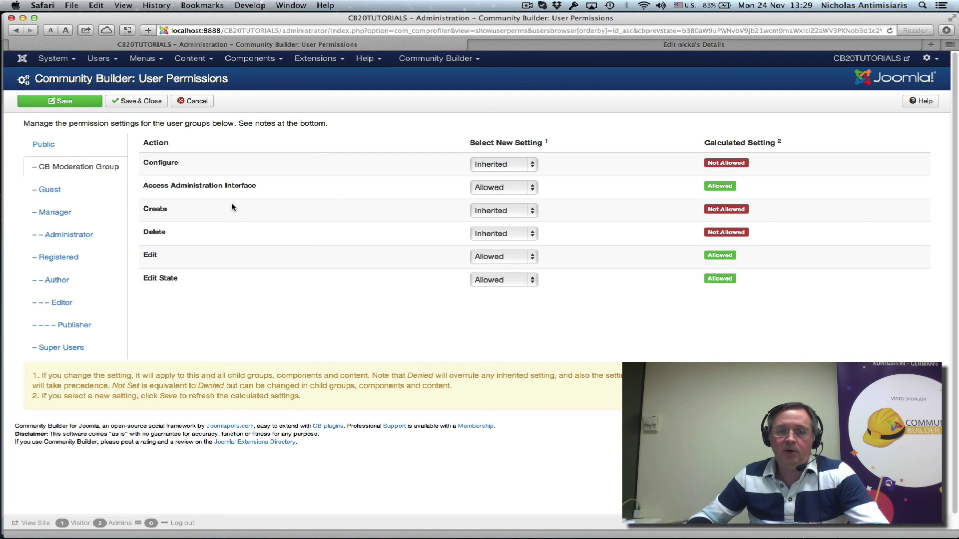
mouse_move(211, 189)
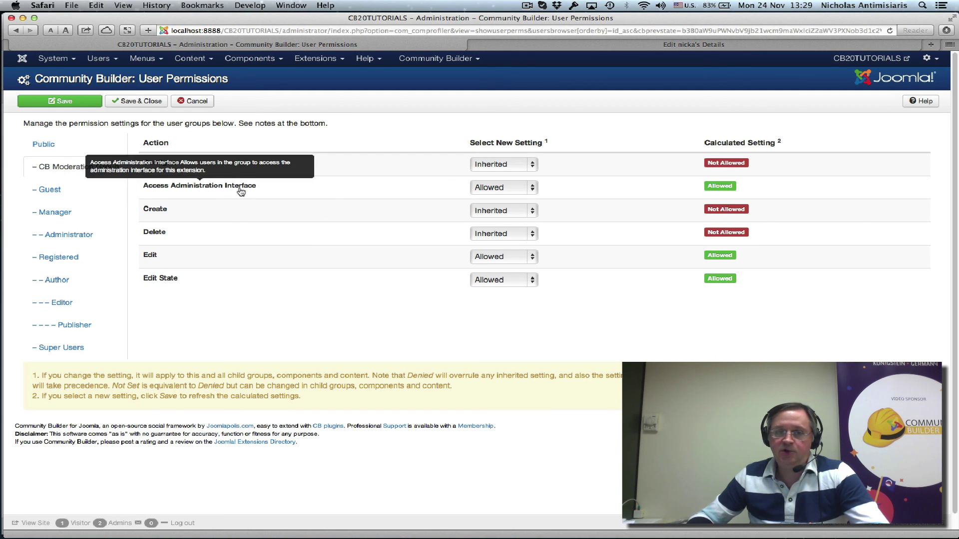
mouse_move(169, 280)
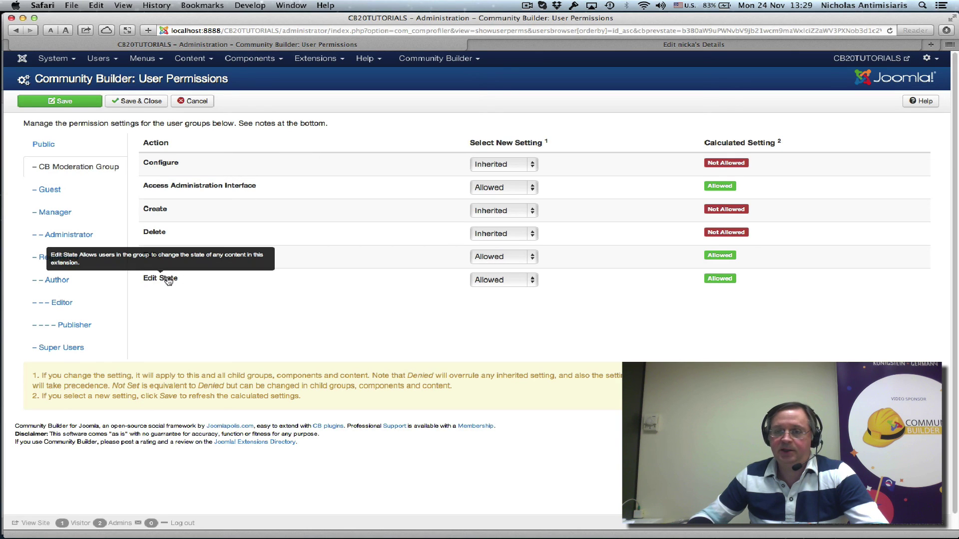